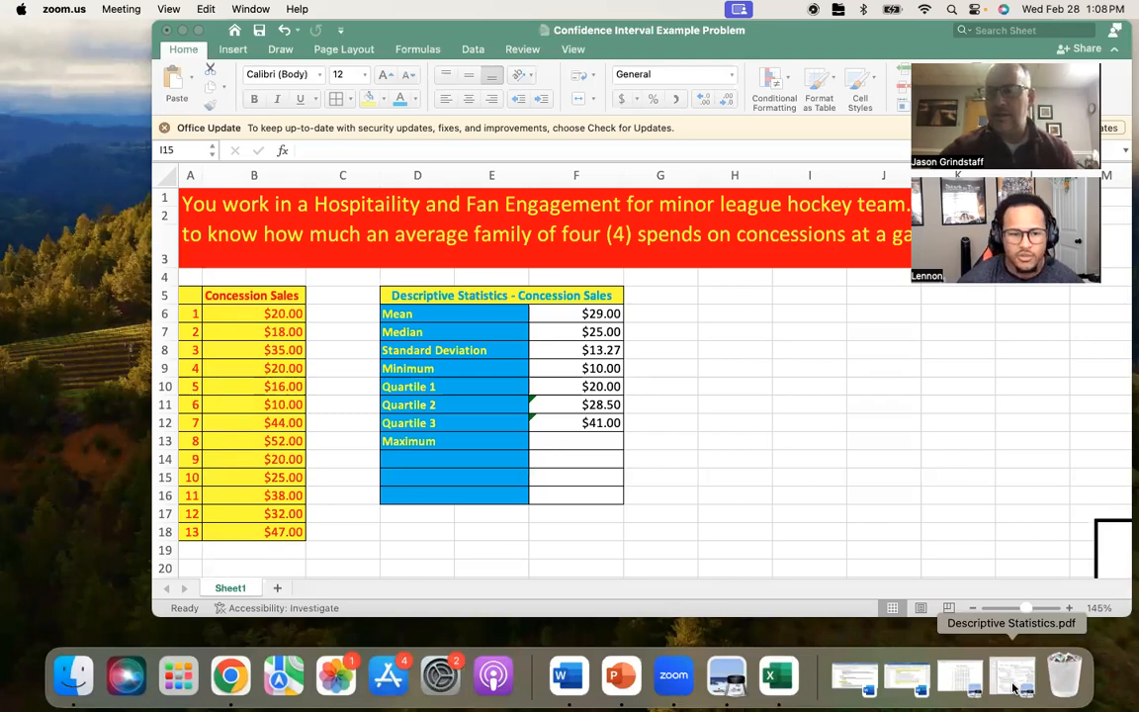
Inspect the formula behind the mean in the concession sales descriptive statistics table
{"action": "key", "text": "XF86AudioRaiseVolume"}
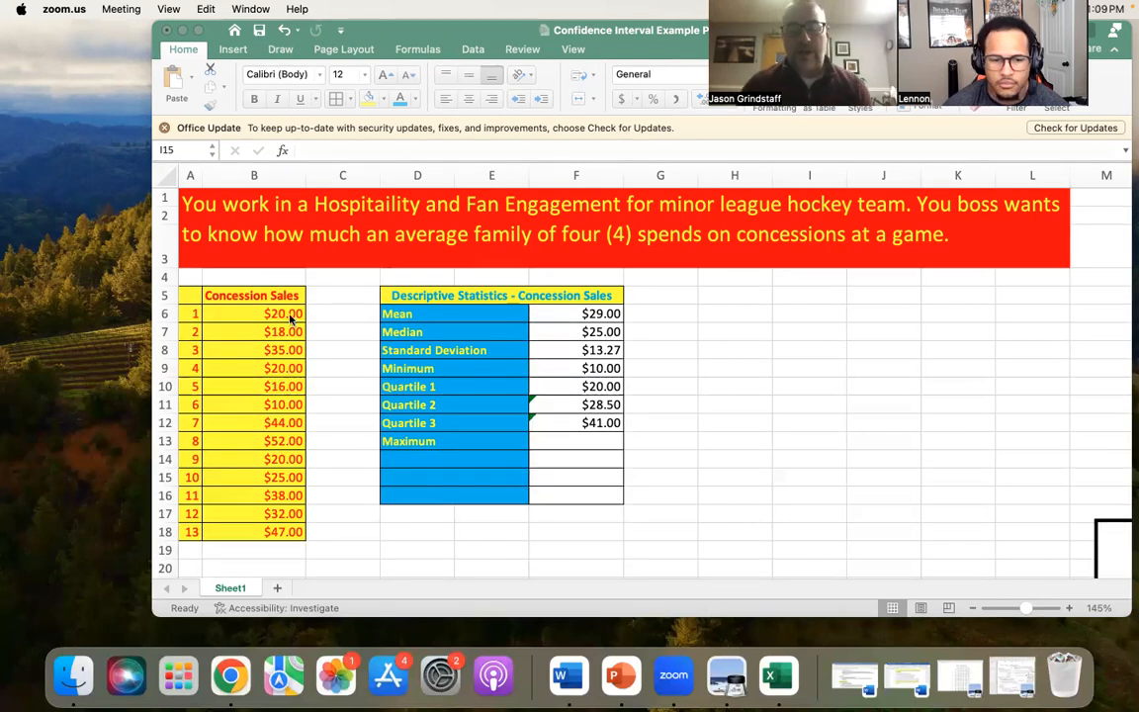
{"action": "left_click", "coordinate": [613, 323]}
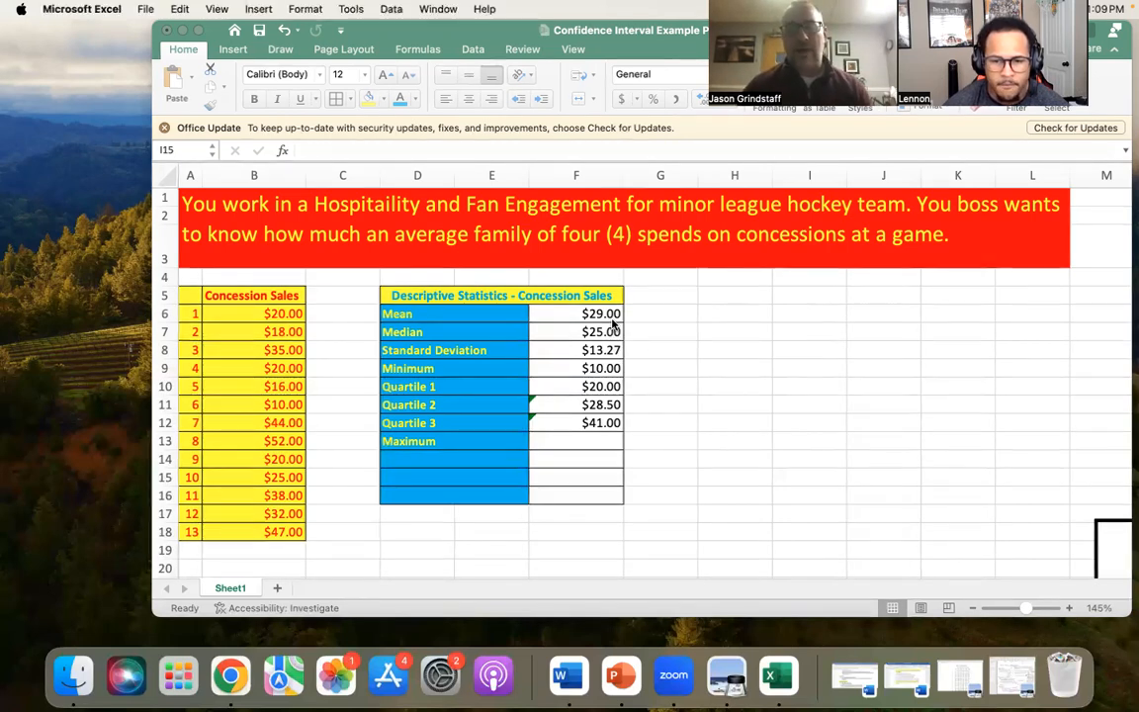
{"action": "left_click", "coordinate": [612, 313]}
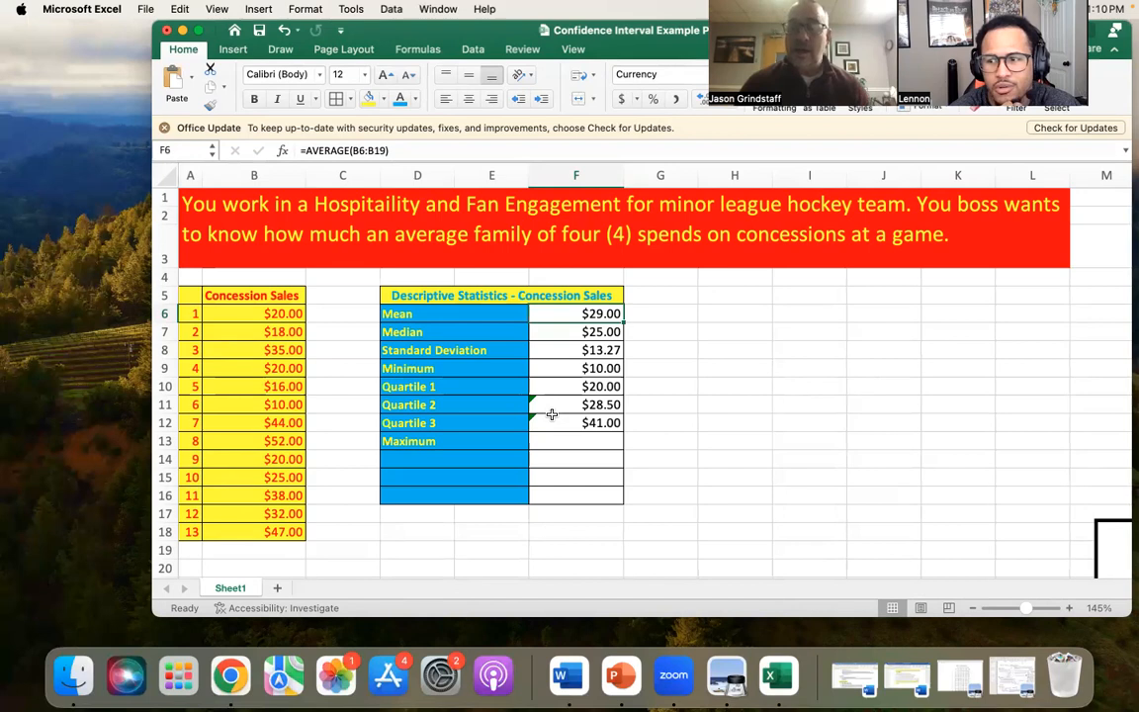
{"action": "left_click", "coordinate": [444, 319]}
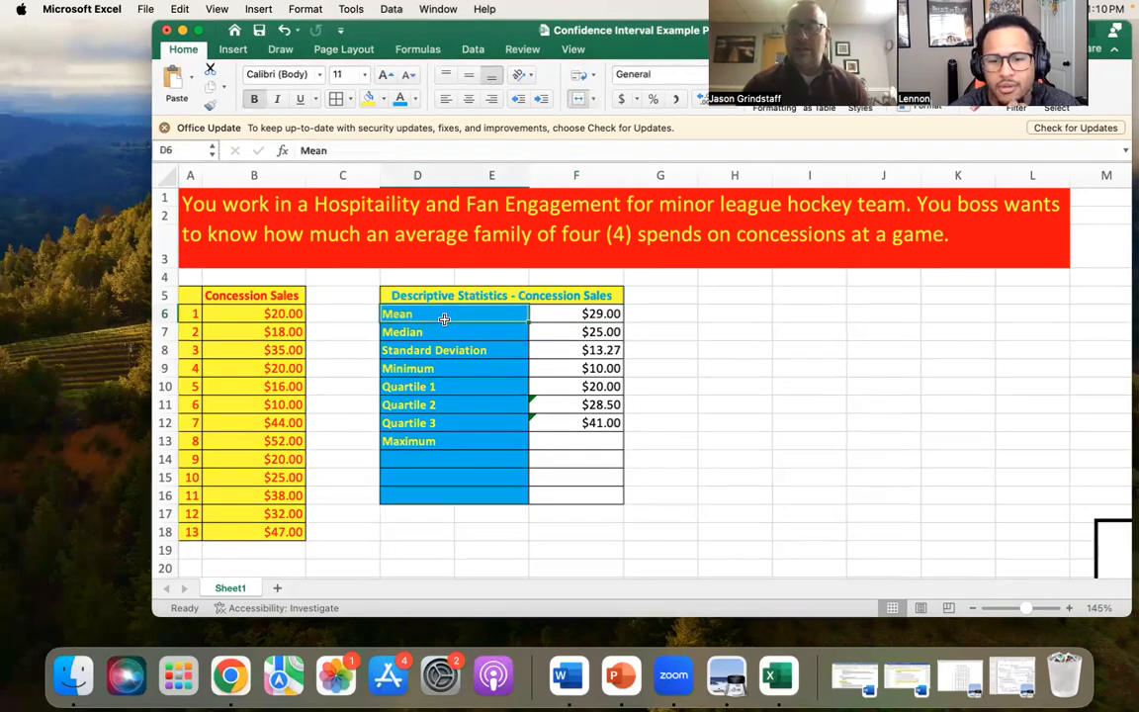
{"action": "key", "text": "Right"}
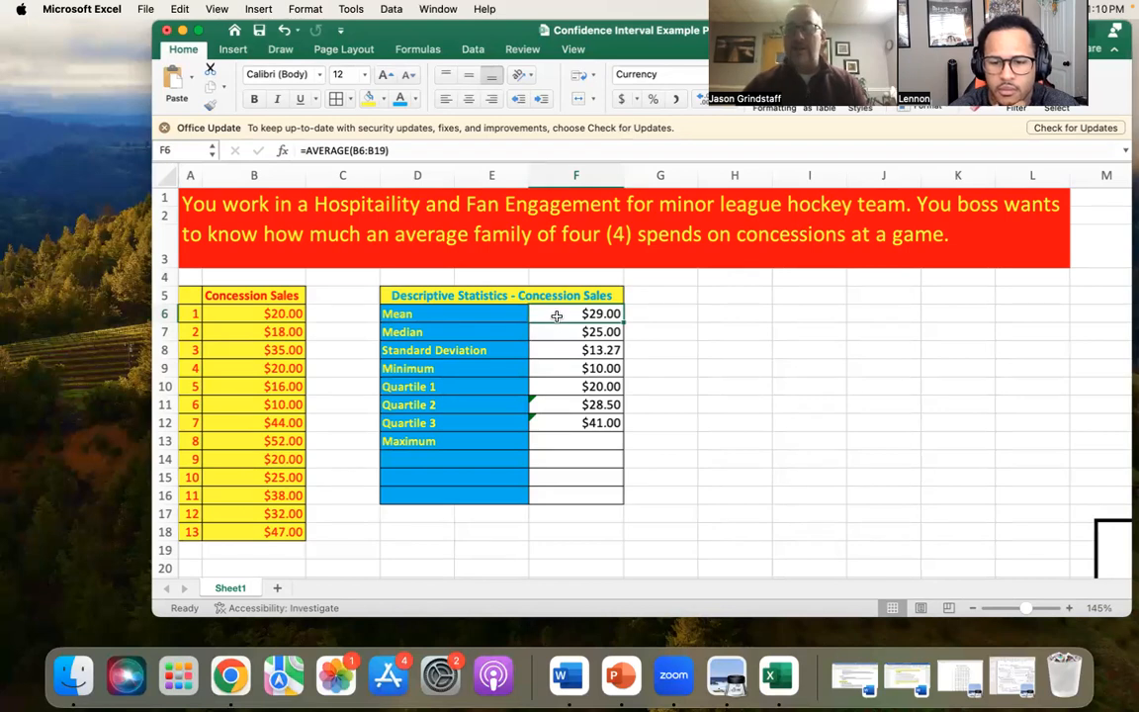
{"action": "left_click", "coordinate": [420, 314]}
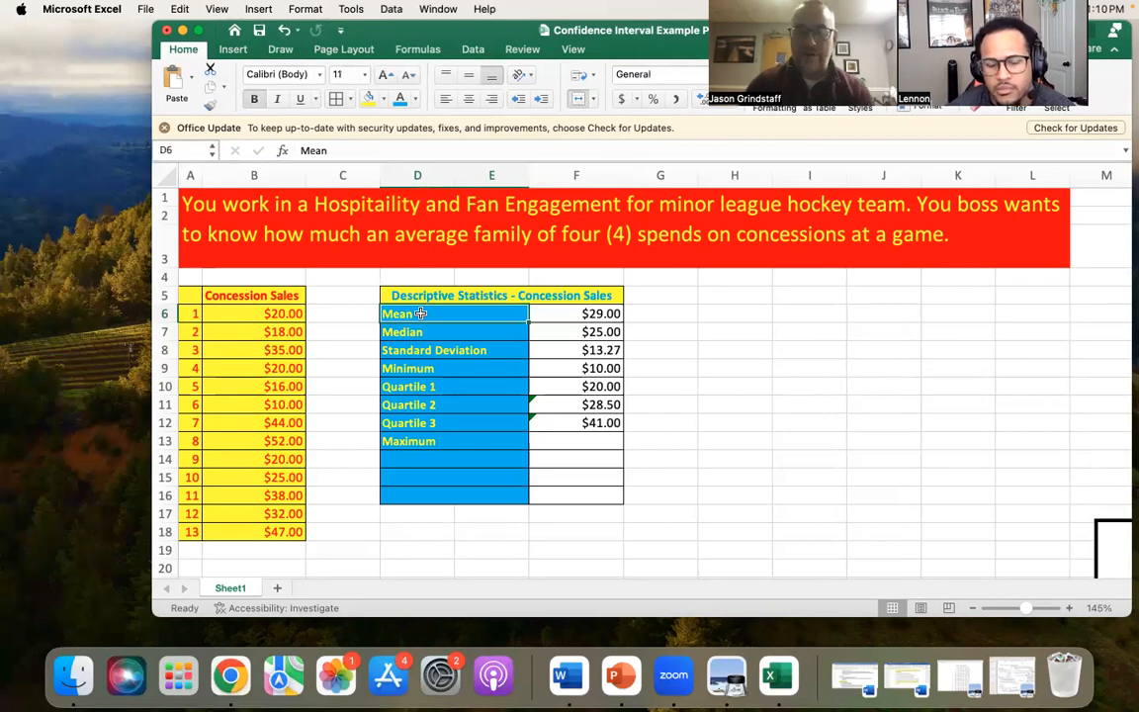
{"action": "key", "text": "Right"}
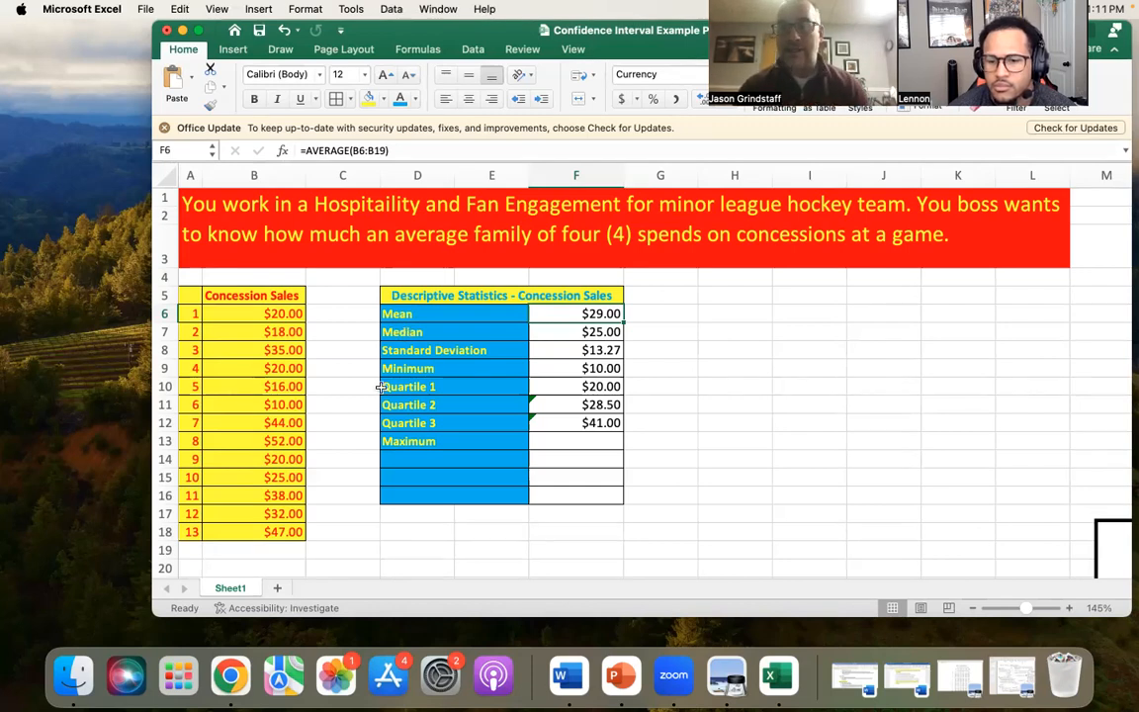
Review the question about confidence in the $29 sample estimate and the accompanying sample-to-population sketch
{"action": "scroll", "coordinate": [779, 368], "scroll_direction": "down", "scroll_amount": 5}
{"action": "scroll", "coordinate": [779, 368], "scroll_direction": "down", "scroll_amount": 5}
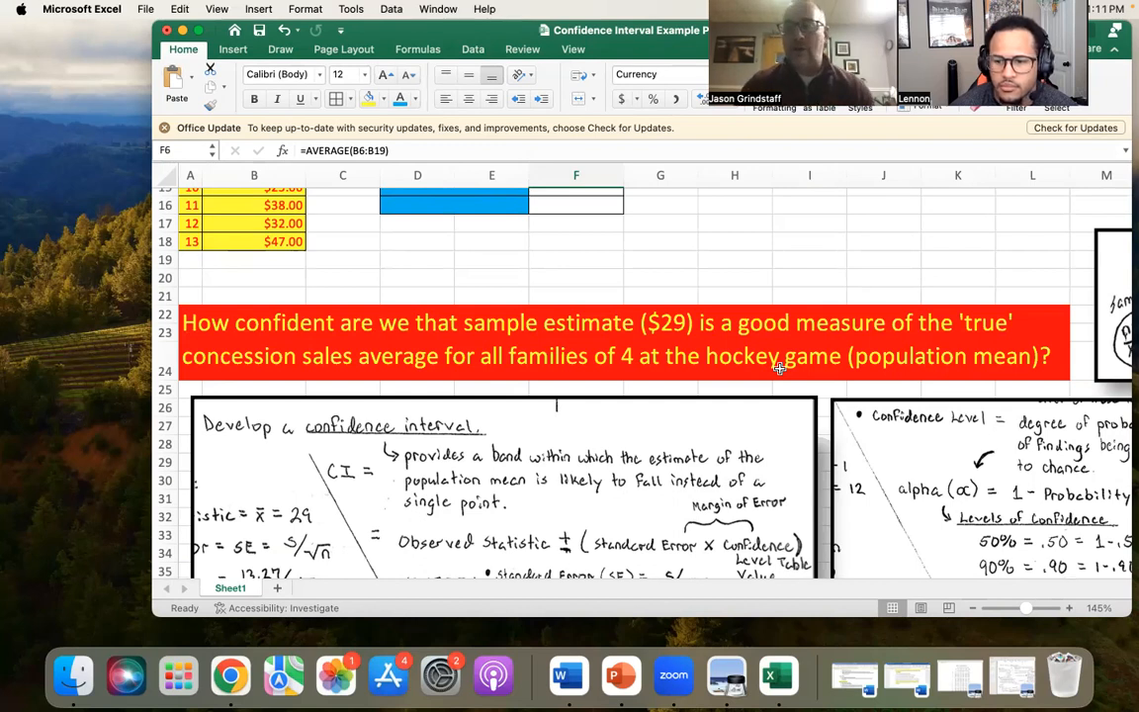
{"action": "scroll", "coordinate": [779, 366], "scroll_direction": "right", "scroll_amount": 10}
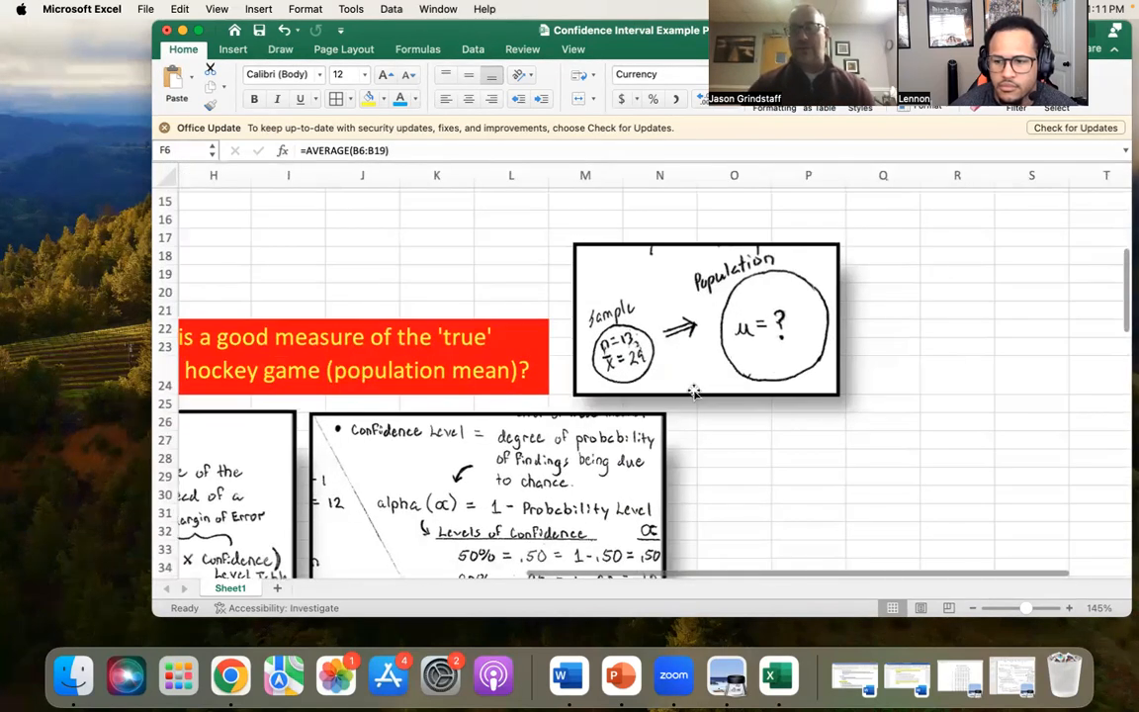
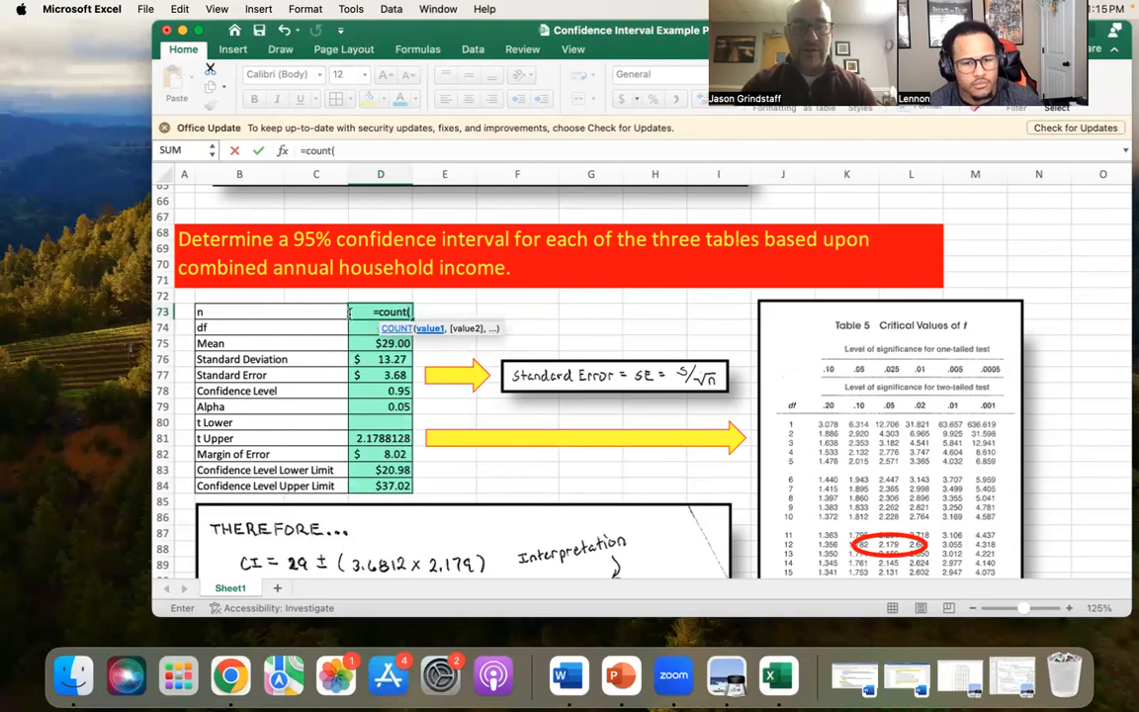
Complete the COUNT formula for n in D73 with the concession sales range B6:B18
{"action": "scroll", "coordinate": [345, 310], "scroll_direction": "up", "scroll_amount": 10}
{"action": "scroll", "coordinate": [338, 309], "scroll_direction": "up", "scroll_amount": 12}
{"action": "left_click_drag", "start_coordinate": [264, 289], "coordinate": [264, 474]}
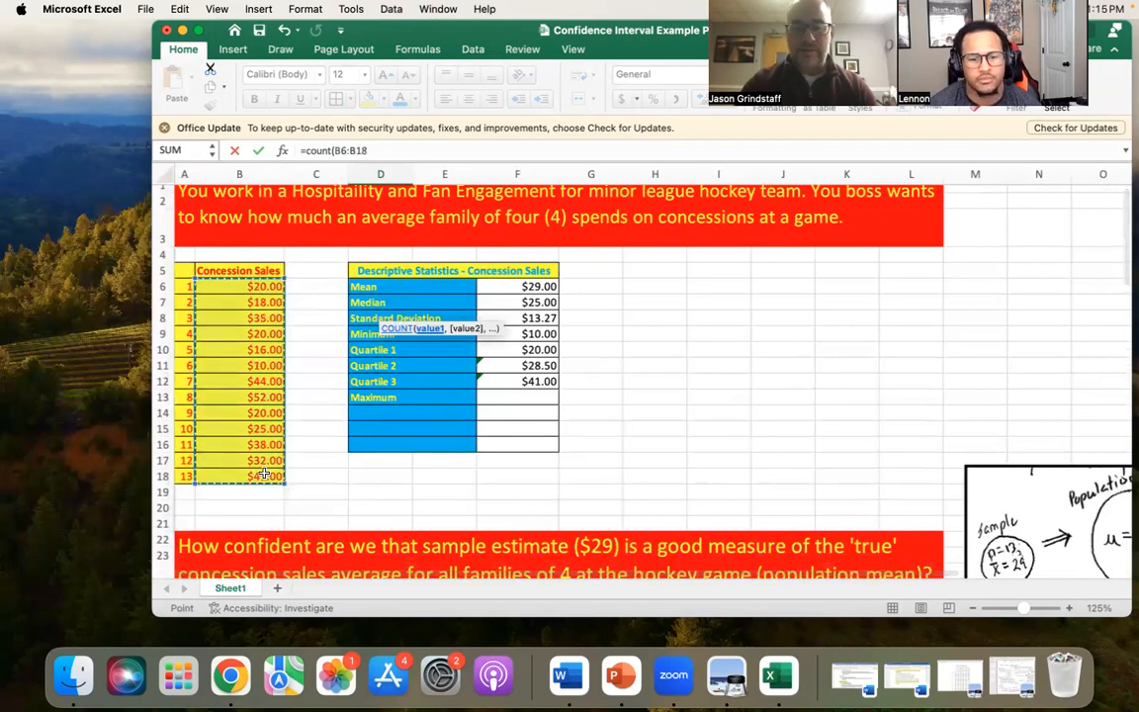
{"action": "key", "text": "Return"}
Check the formula behind the df value in the 95% confidence interval table
{"action": "scroll", "coordinate": [548, 391], "scroll_direction": "down", "scroll_amount": 4}
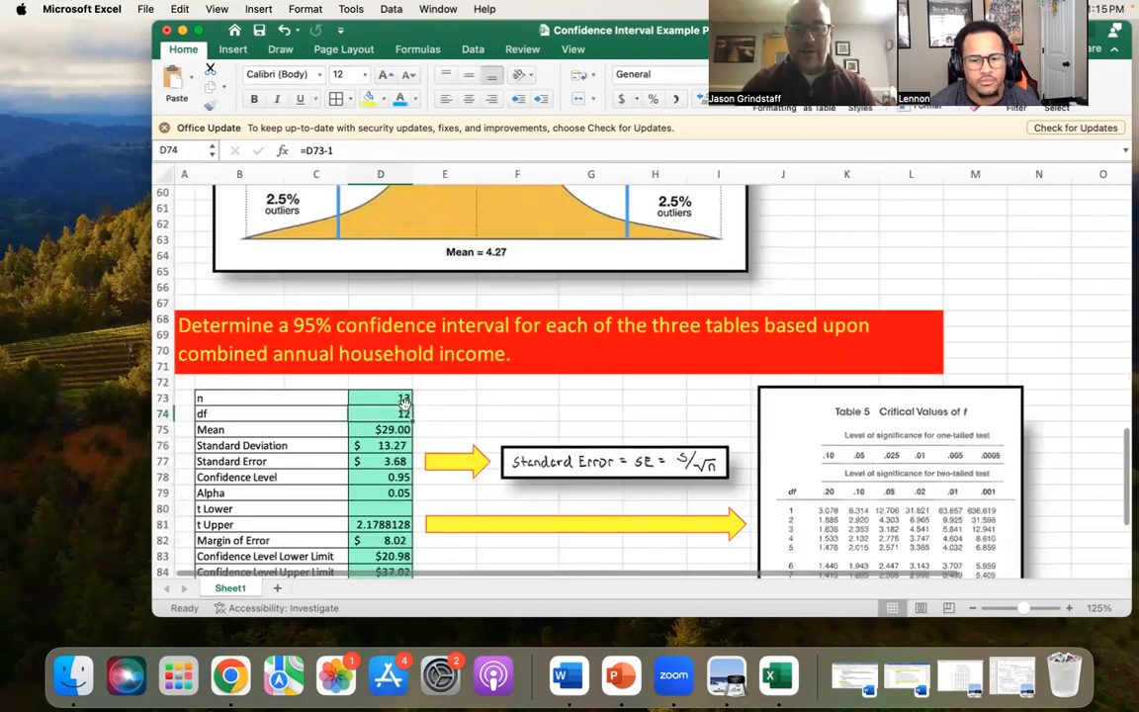
{"action": "scroll", "coordinate": [405, 396], "scroll_direction": "down", "scroll_amount": 2}
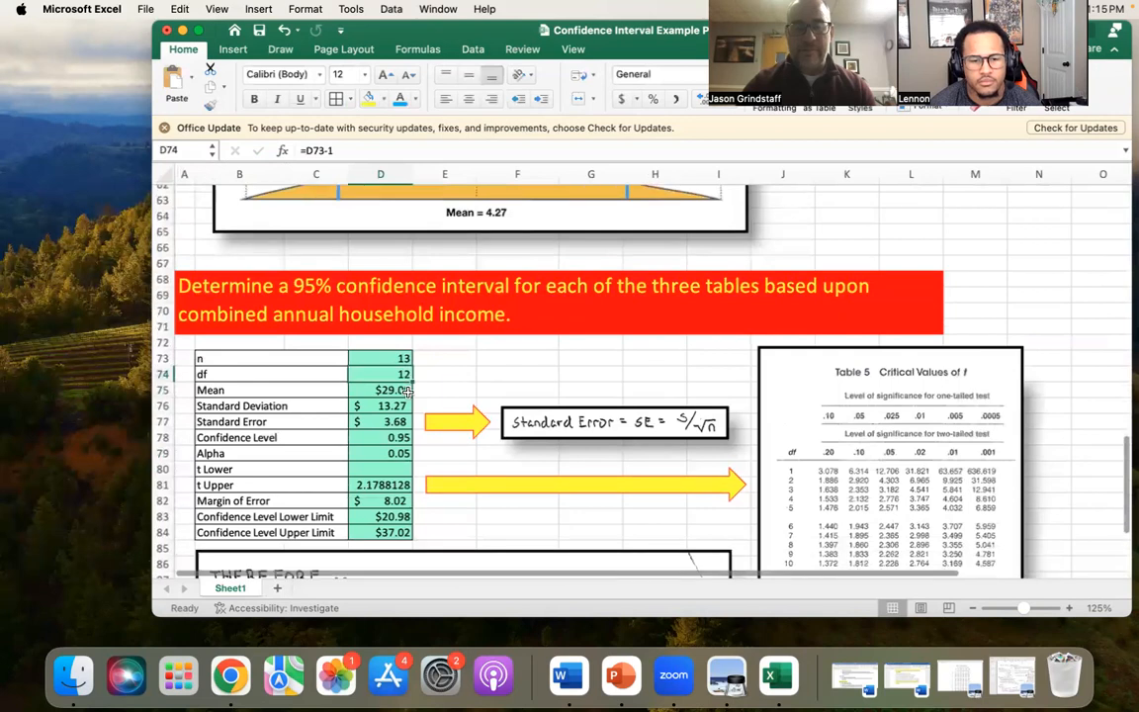
{"action": "scroll", "coordinate": [407, 390], "scroll_direction": "down", "scroll_amount": 3}
{"action": "left_click", "coordinate": [444, 295]}
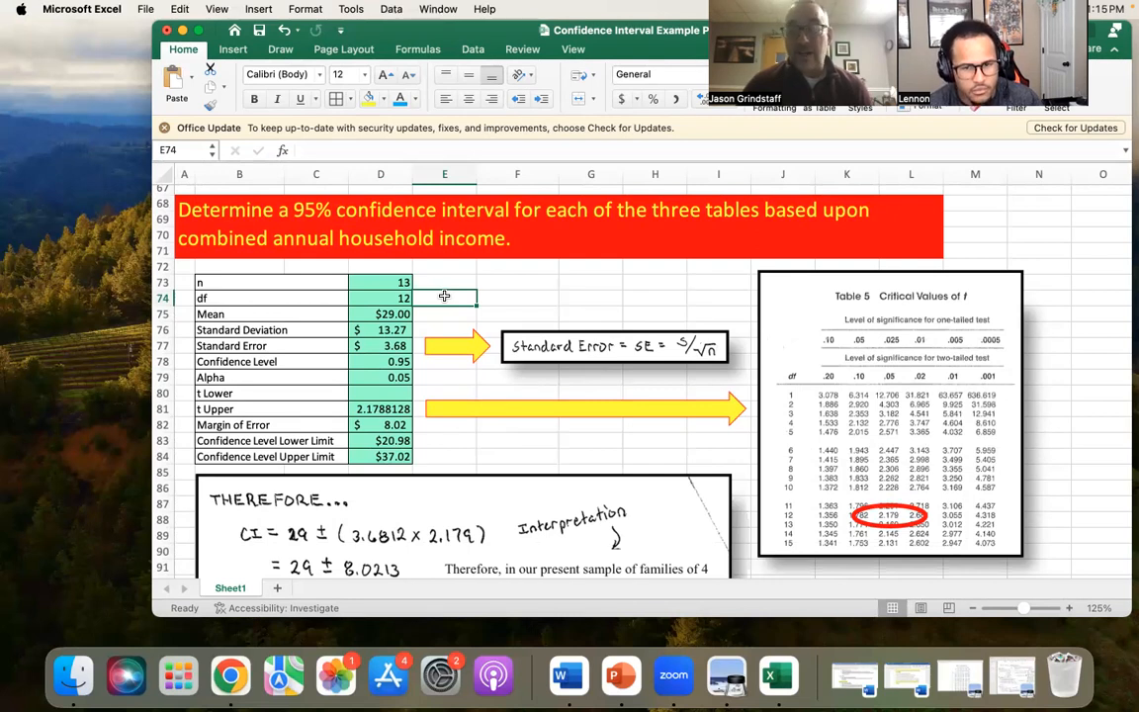
{"action": "left_click", "coordinate": [383, 294]}
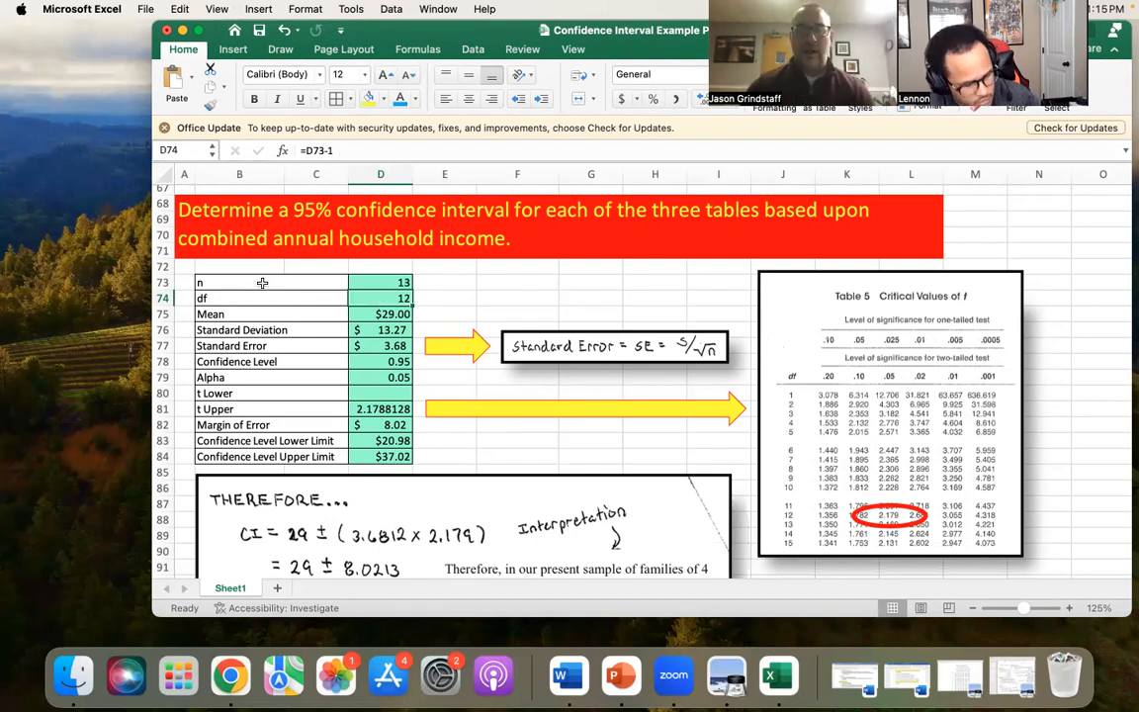
Magnify the confidence interval table to 221% and enlarge the workbook window to show more of the sheet
{"action": "scroll", "coordinate": [262, 283], "scroll_direction": "up", "scroll_amount": 5}
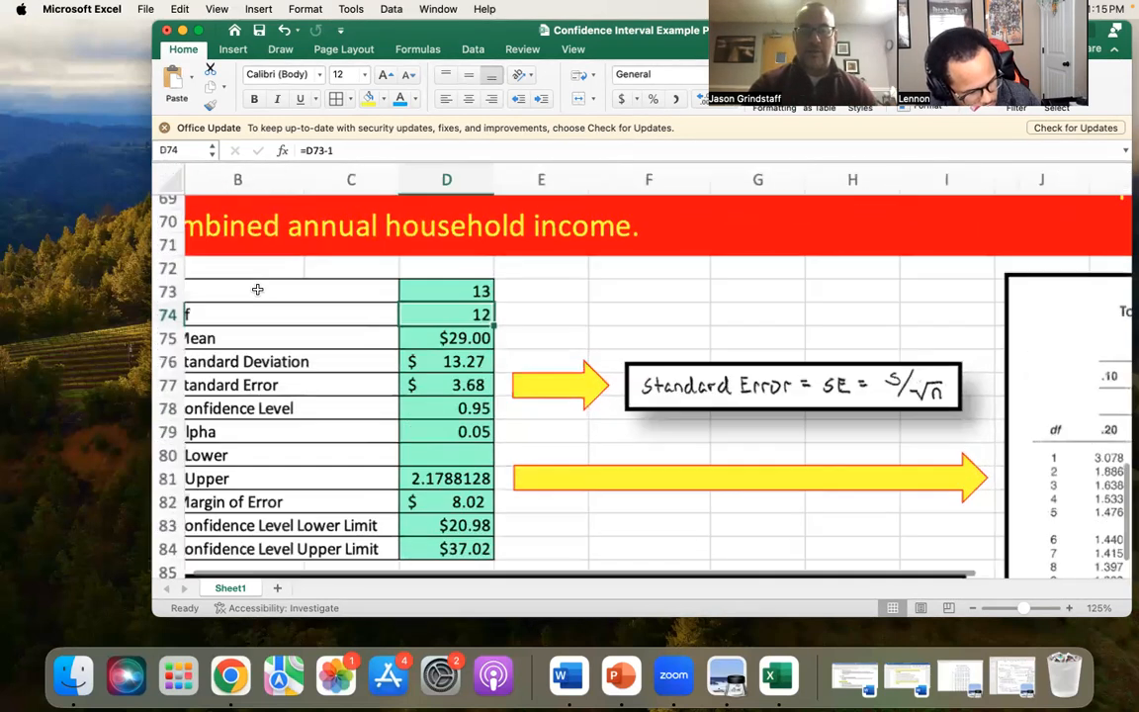
{"action": "scroll", "coordinate": [612, 267], "scroll_direction": "down", "scroll_amount": 3}
{"action": "scroll", "coordinate": [612, 267], "scroll_direction": "up", "scroll_amount": 3}
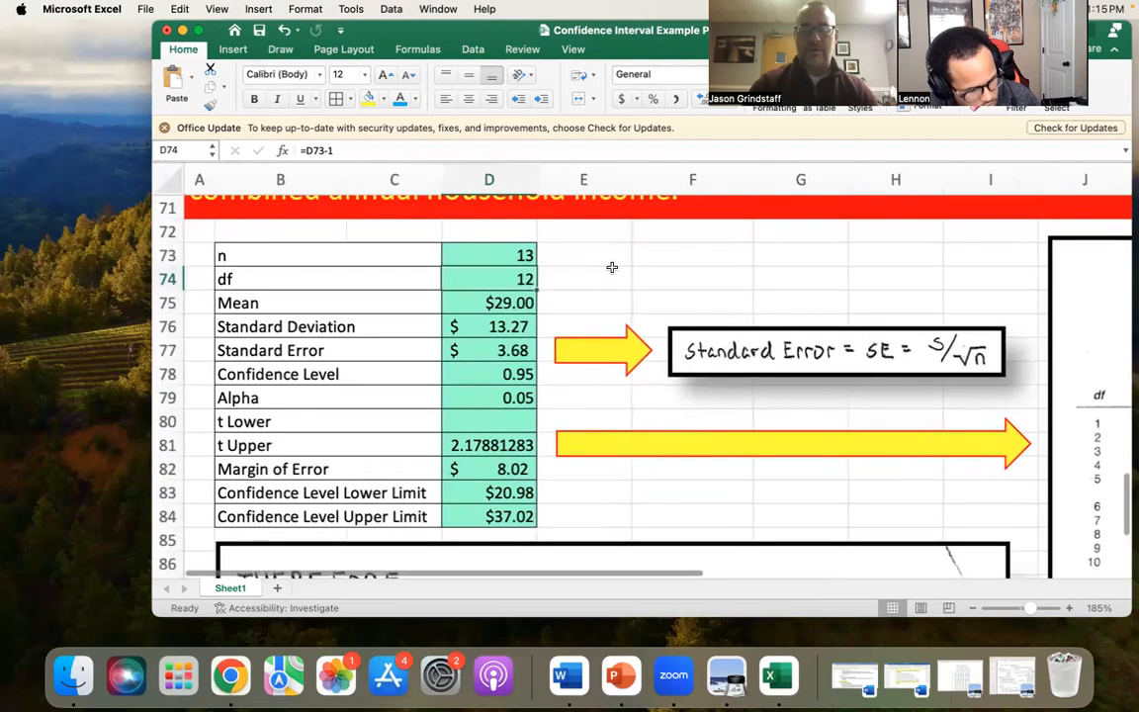
{"action": "scroll", "coordinate": [612, 267], "scroll_direction": "left", "scroll_amount": 3}
{"action": "scroll", "coordinate": [611, 267], "scroll_direction": "up", "scroll_amount": 1}
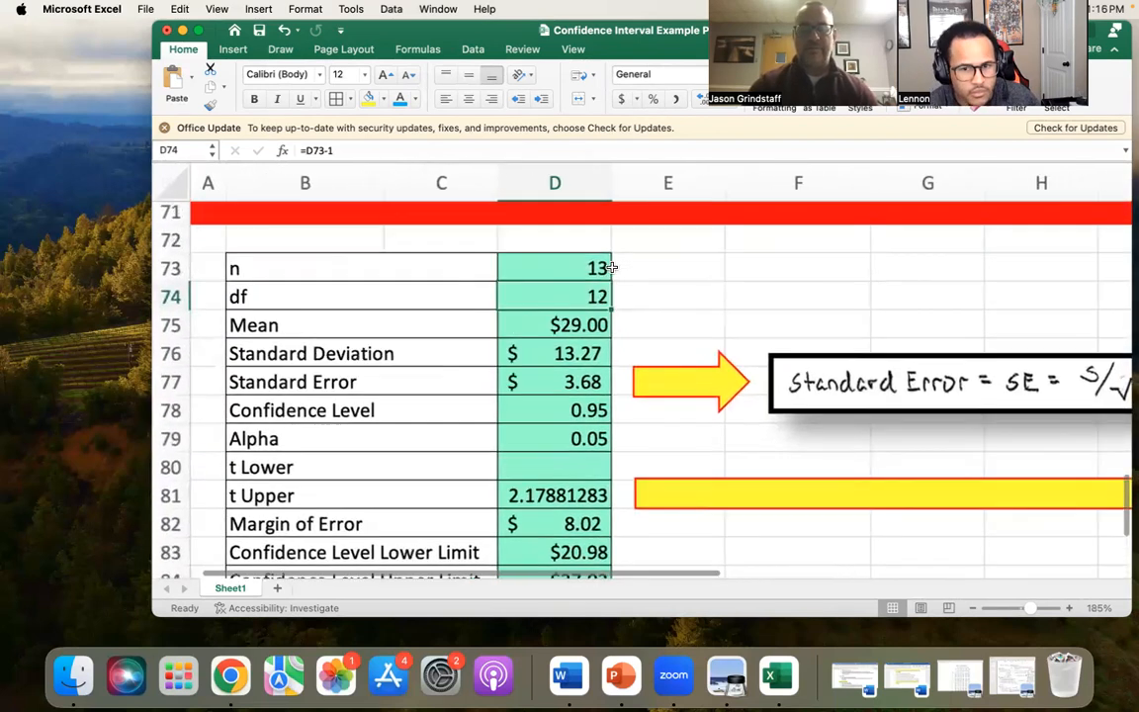
{"action": "scroll", "coordinate": [612, 267], "scroll_direction": "down", "scroll_amount": 3}
{"action": "scroll", "coordinate": [612, 267], "scroll_direction": "up", "scroll_amount": 2}
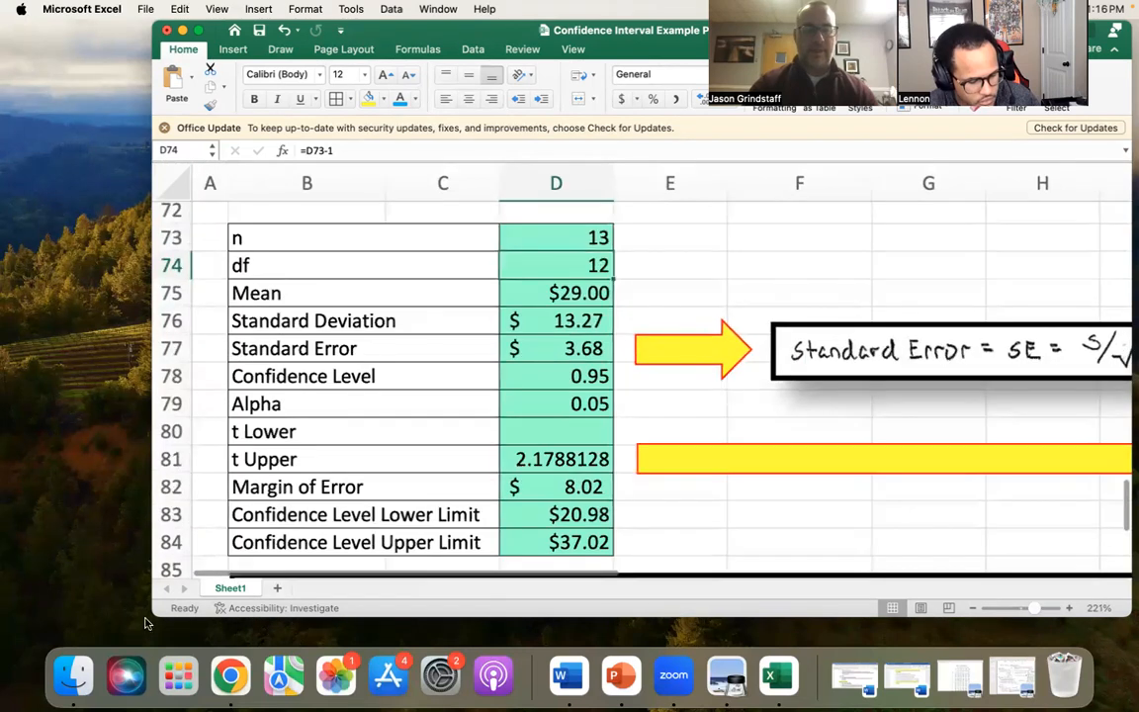
{"action": "left_click_drag", "start_coordinate": [153, 615], "coordinate": [48, 632]}
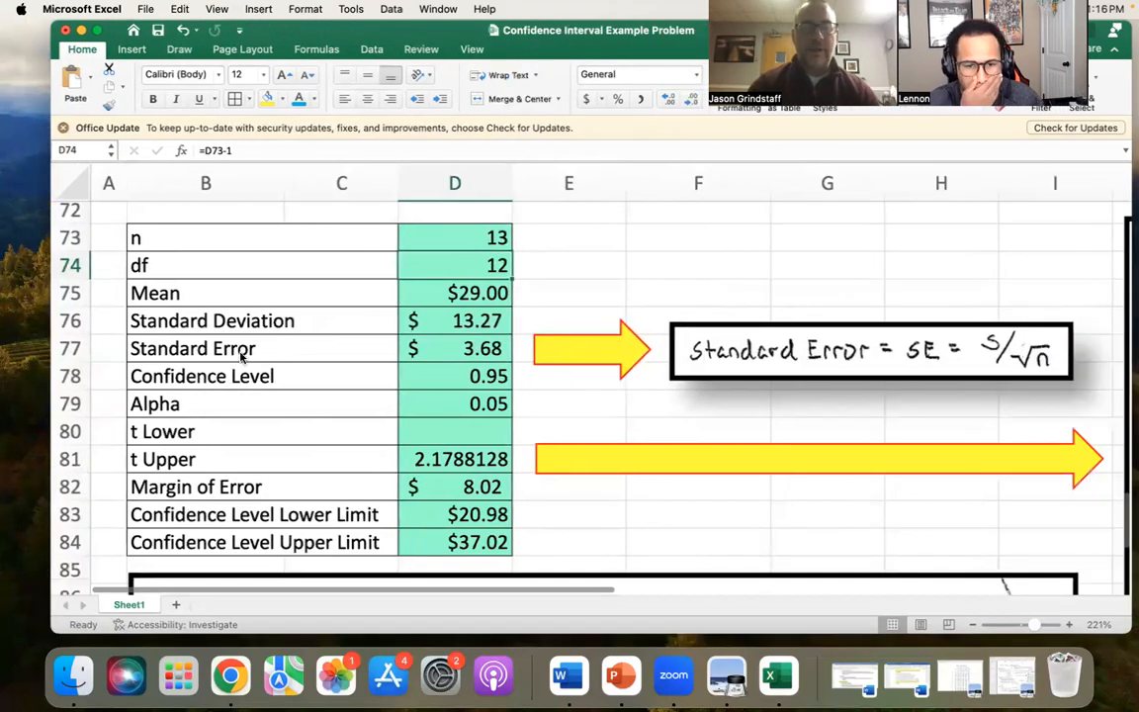
Check the table's mean and standard deviation formulas and read the standard error definition in the handwritten notes
{"action": "left_click", "coordinate": [419, 293]}
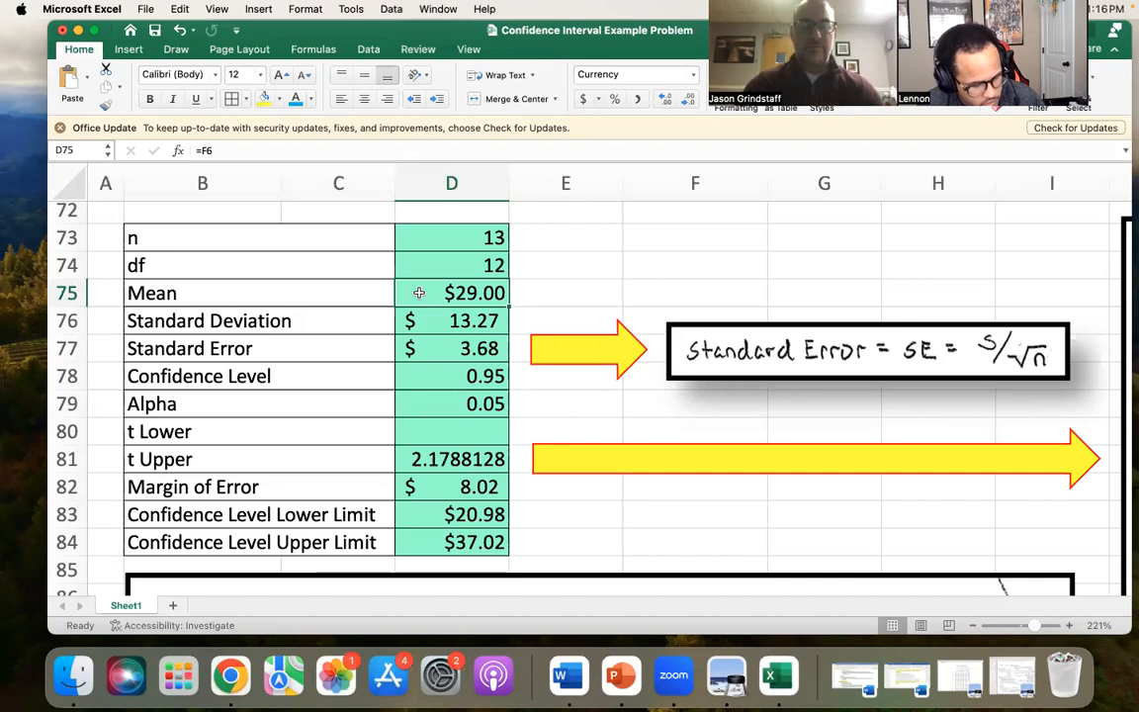
{"action": "left_click", "coordinate": [431, 315]}
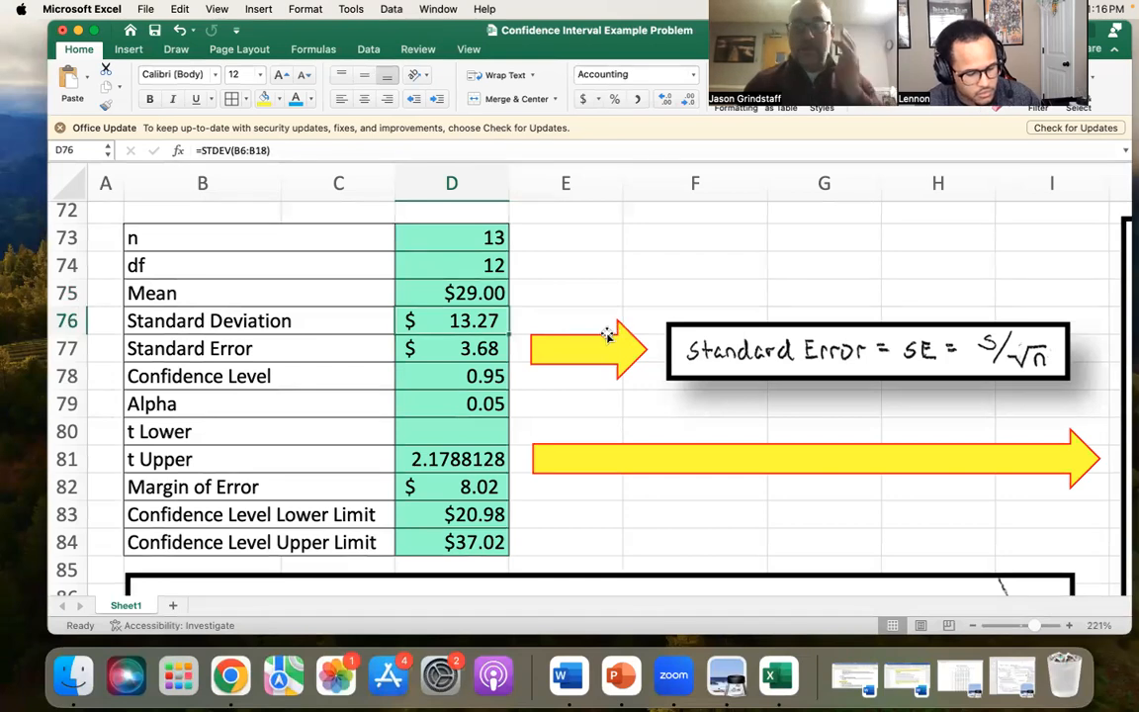
{"action": "scroll", "coordinate": [608, 336], "scroll_direction": "up", "scroll_amount": 20}
{"action": "scroll", "coordinate": [607, 336], "scroll_direction": "up", "scroll_amount": 2}
{"action": "scroll", "coordinate": [607, 336], "scroll_direction": "right", "scroll_amount": 3}
{"action": "scroll", "coordinate": [607, 336], "scroll_direction": "down", "scroll_amount": 1}
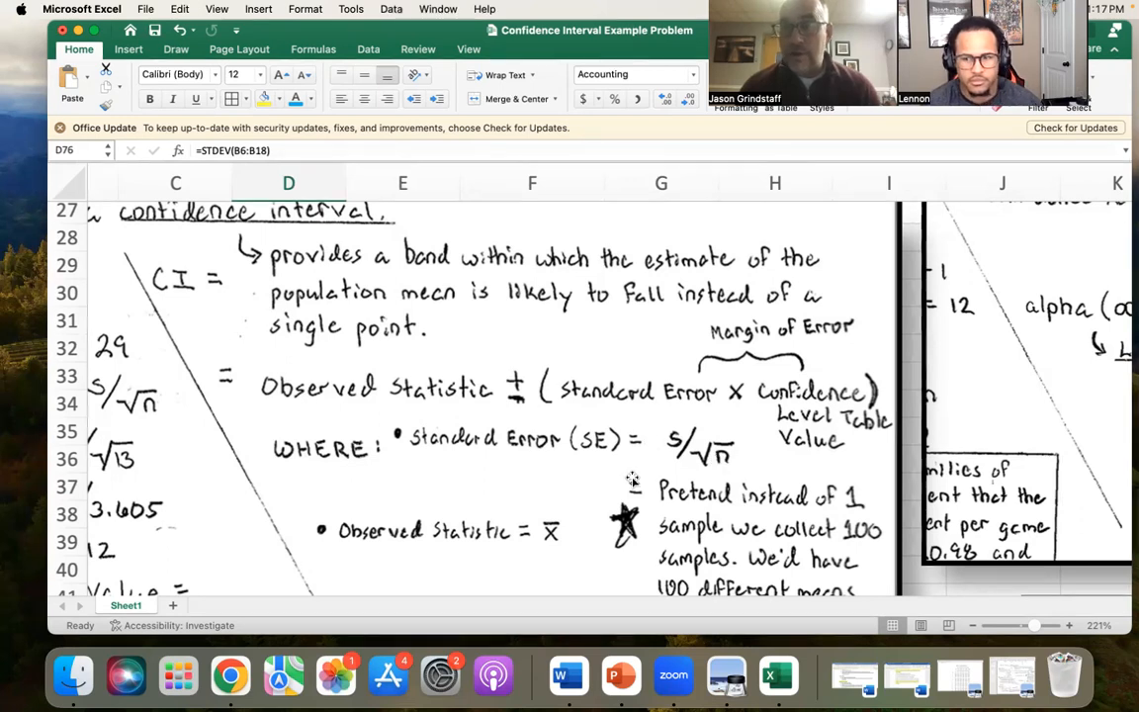
Replace the standard error in D77 with the formula =D76/sqrt(D73), dividing the standard deviation by the square root of n
{"action": "scroll", "coordinate": [632, 479], "scroll_direction": "down", "scroll_amount": 15}
{"action": "scroll", "coordinate": [632, 480], "scroll_direction": "left", "scroll_amount": 2}
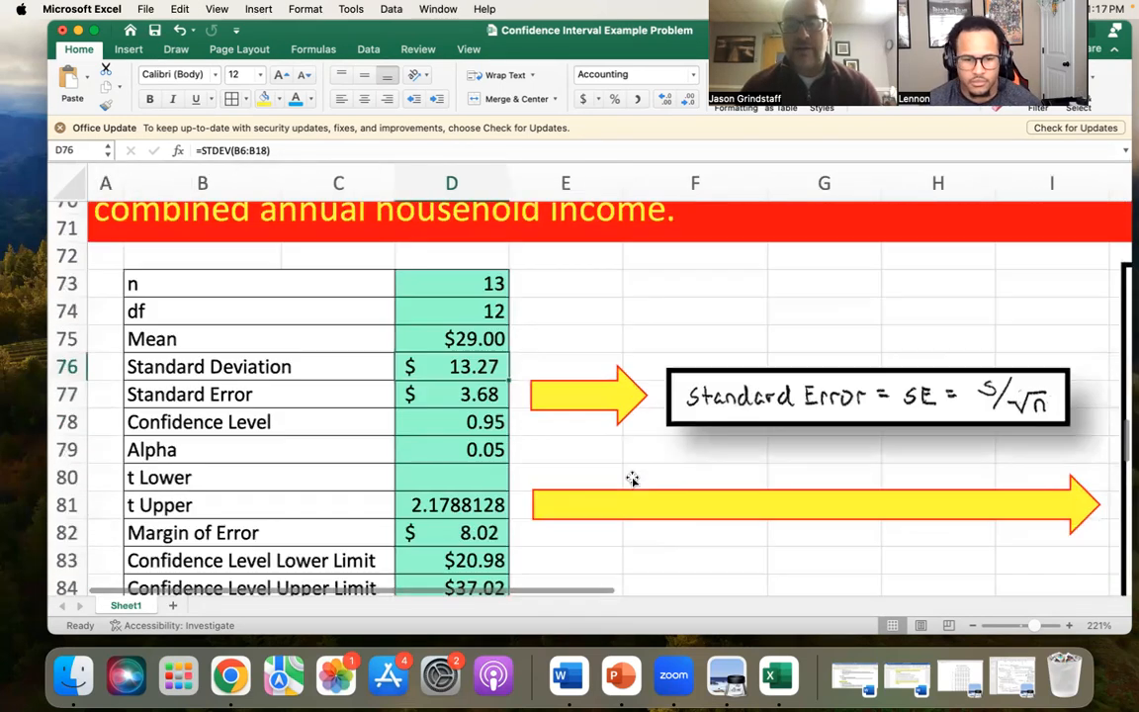
{"action": "scroll", "coordinate": [631, 479], "scroll_direction": "down", "scroll_amount": 1}
{"action": "left_click", "coordinate": [451, 384]}
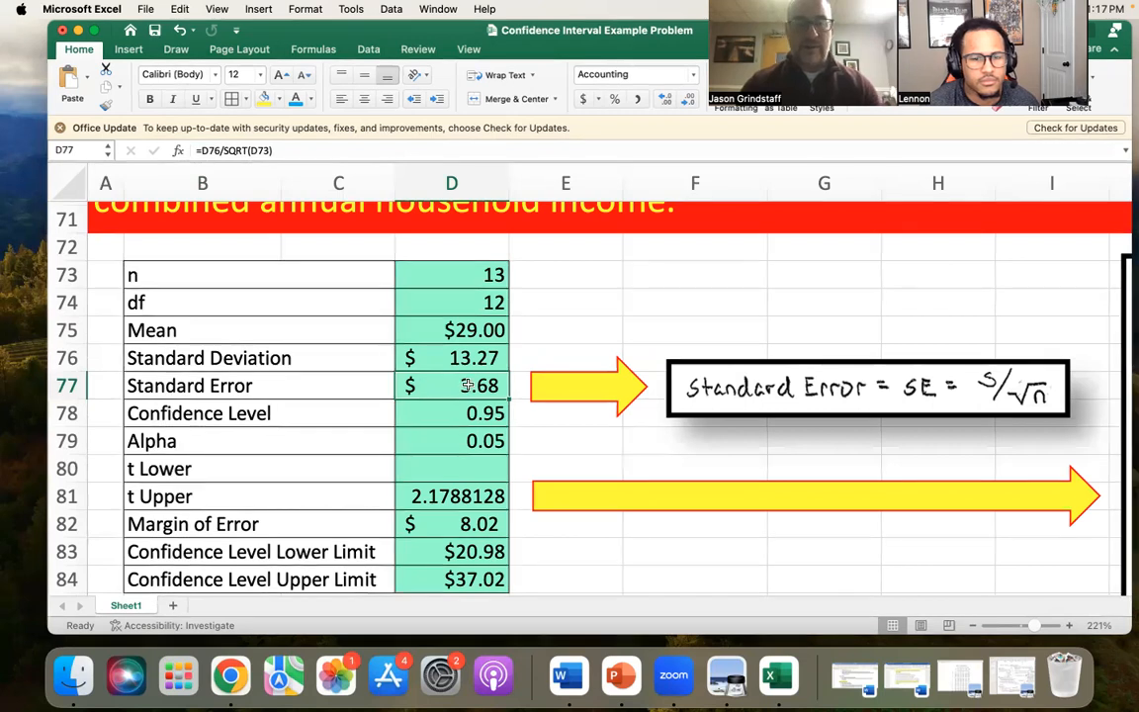
{"action": "key", "text": "Delete"}
{"action": "type", "text": "="}
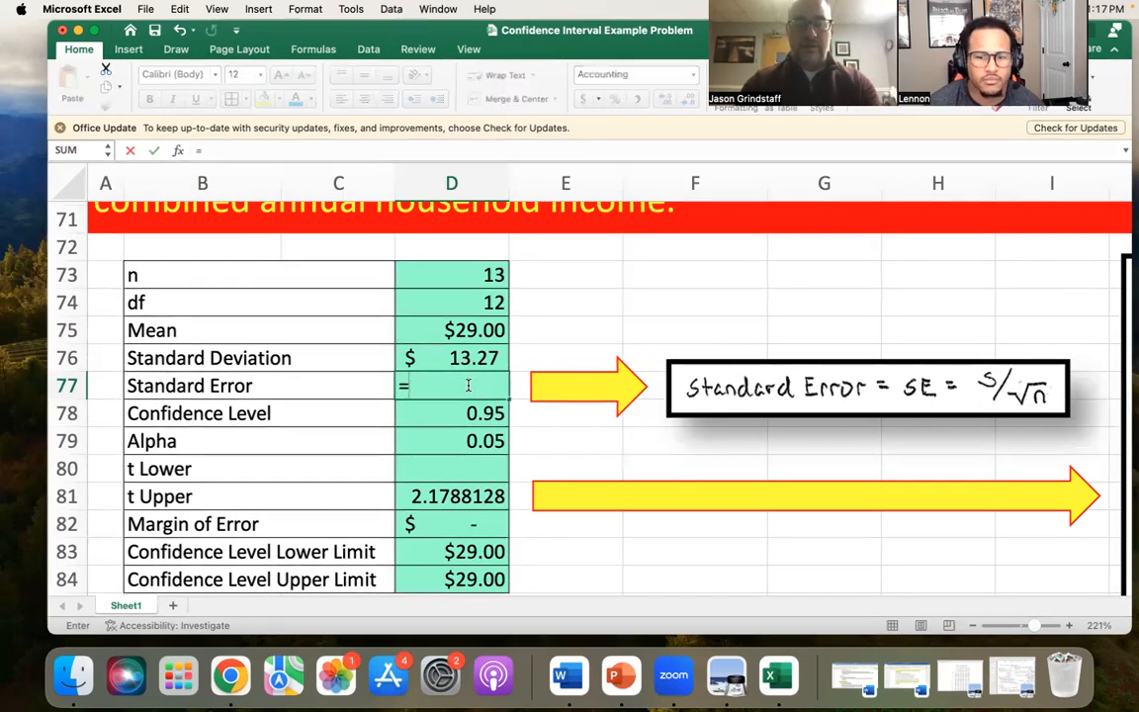
{"action": "left_click", "coordinate": [464, 357]}
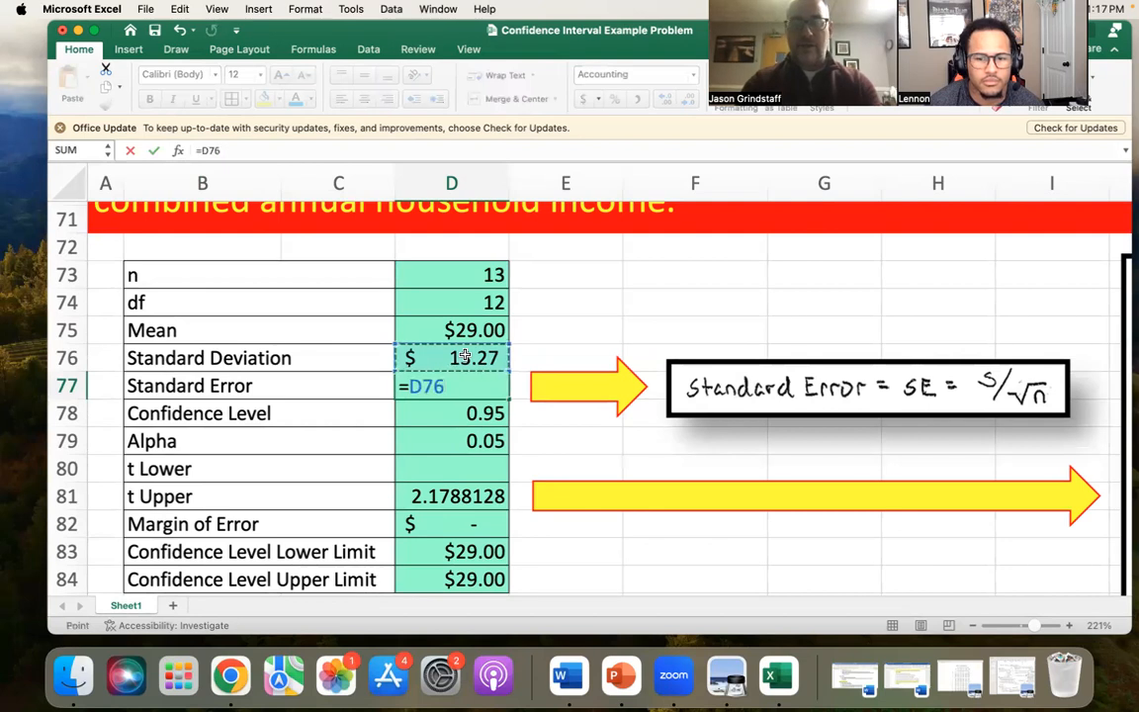
{"action": "type", "text": "/"}
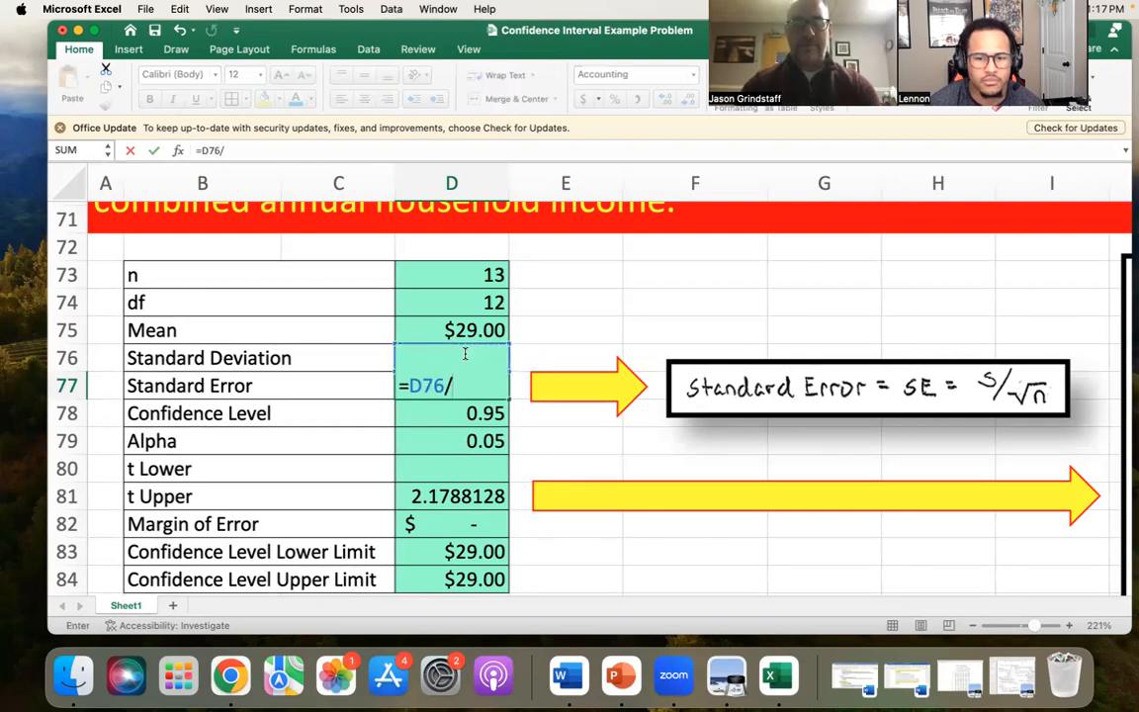
{"action": "type", "text": "sqrt"}
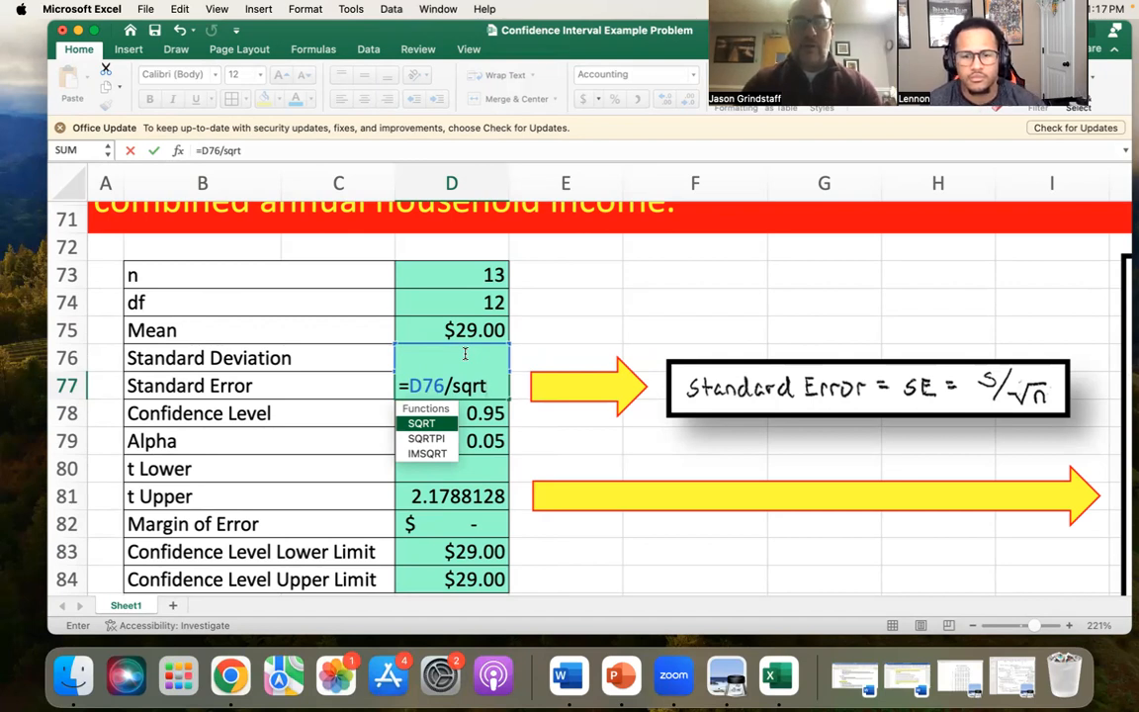
{"action": "type", "text": "("}
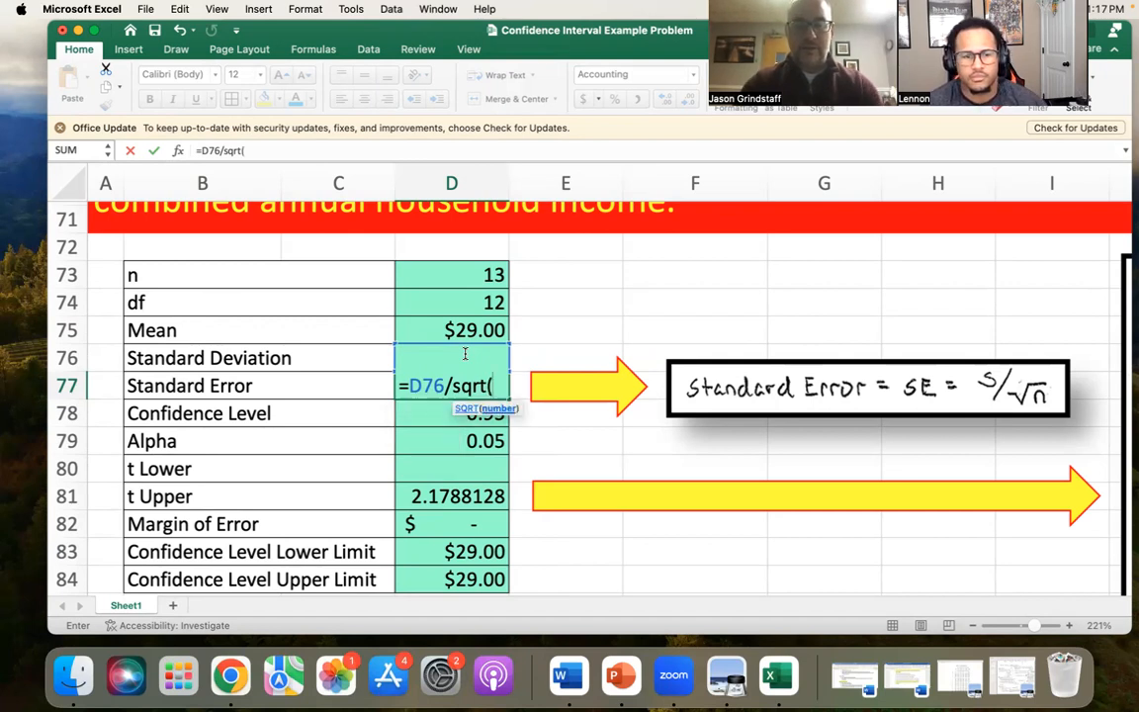
{"action": "left_click", "coordinate": [474, 274]}
{"action": "type", "text": ")"}
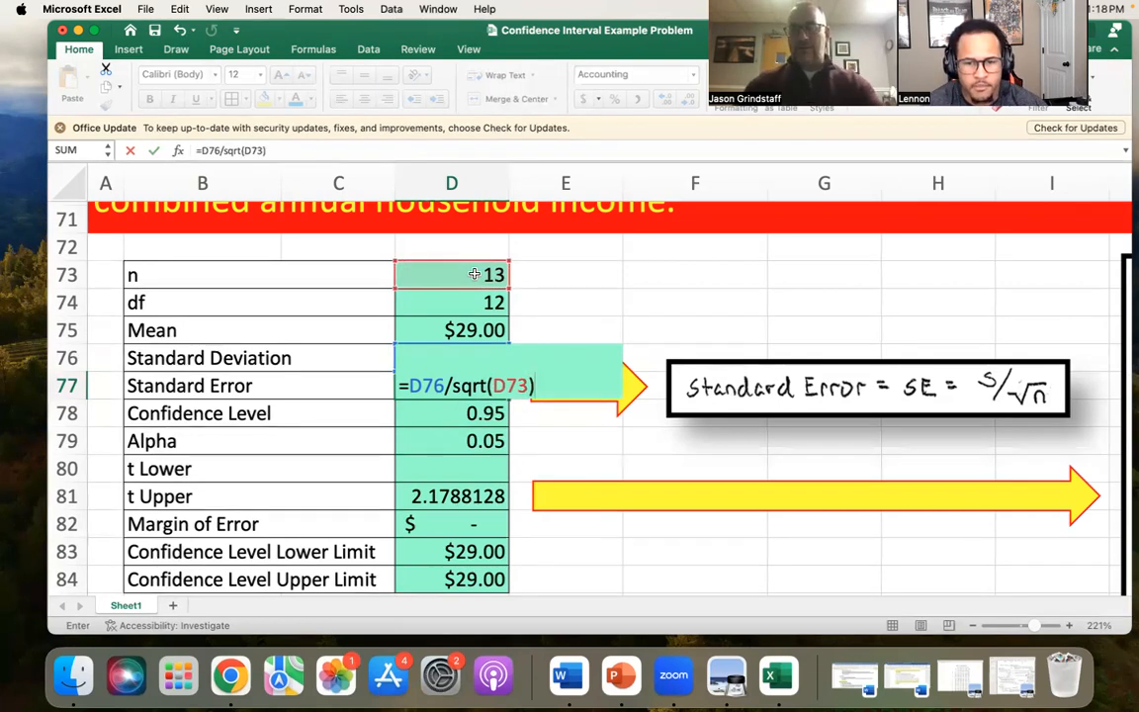
{"action": "key", "text": "Return"}
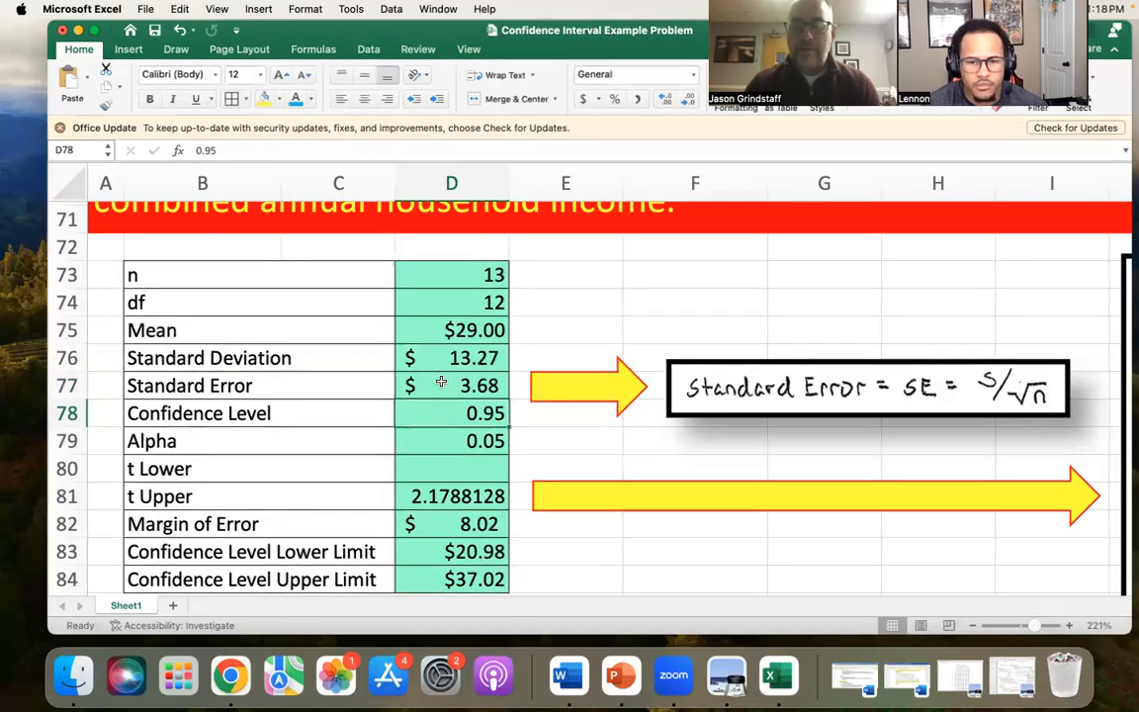
Review the handwritten notes on the confidence interval formula, its margin of error and the meaning of standard error
{"action": "scroll", "coordinate": [444, 376], "scroll_direction": "up", "scroll_amount": 5}
{"action": "scroll", "coordinate": [441, 380], "scroll_direction": "up", "scroll_amount": 10}
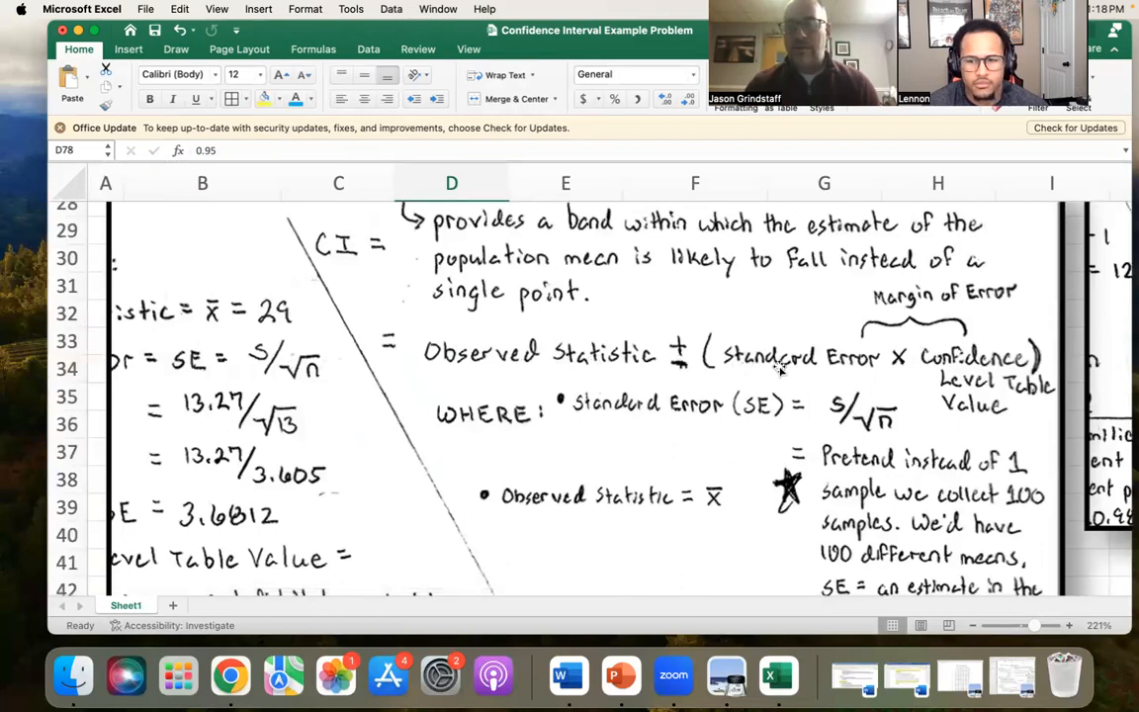
{"action": "scroll", "coordinate": [744, 331], "scroll_direction": "right", "scroll_amount": 3}
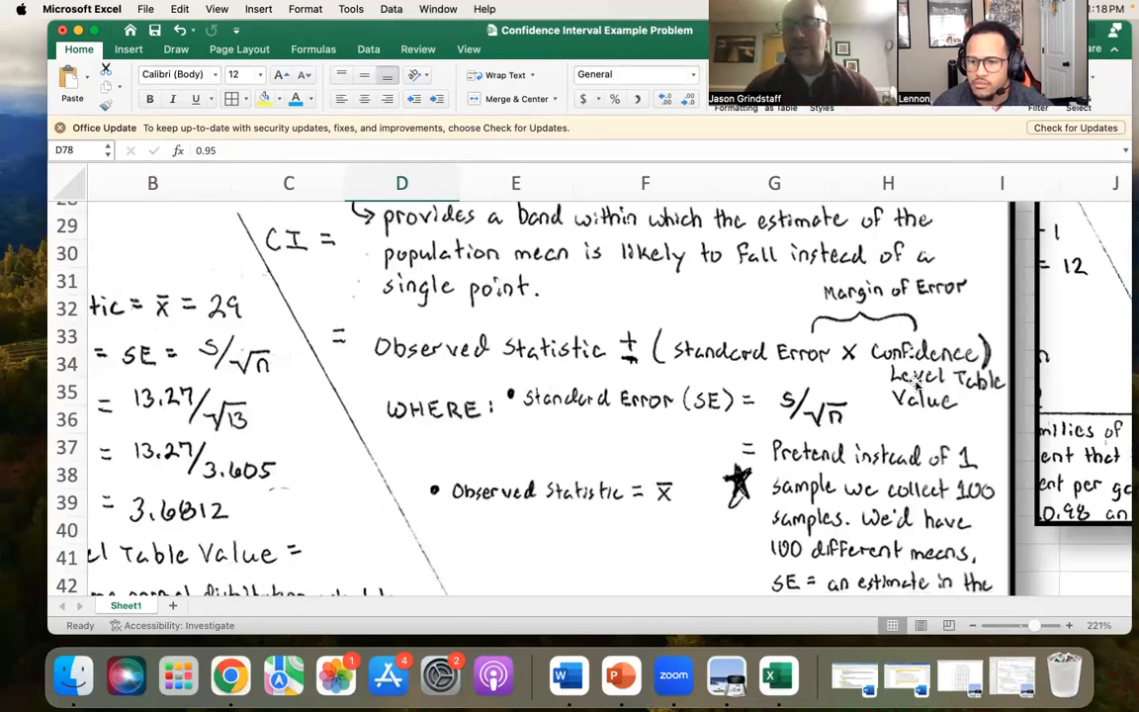
{"action": "scroll", "coordinate": [916, 383], "scroll_direction": "down", "scroll_amount": 3}
{"action": "scroll", "coordinate": [916, 383], "scroll_direction": "left", "scroll_amount": 1}
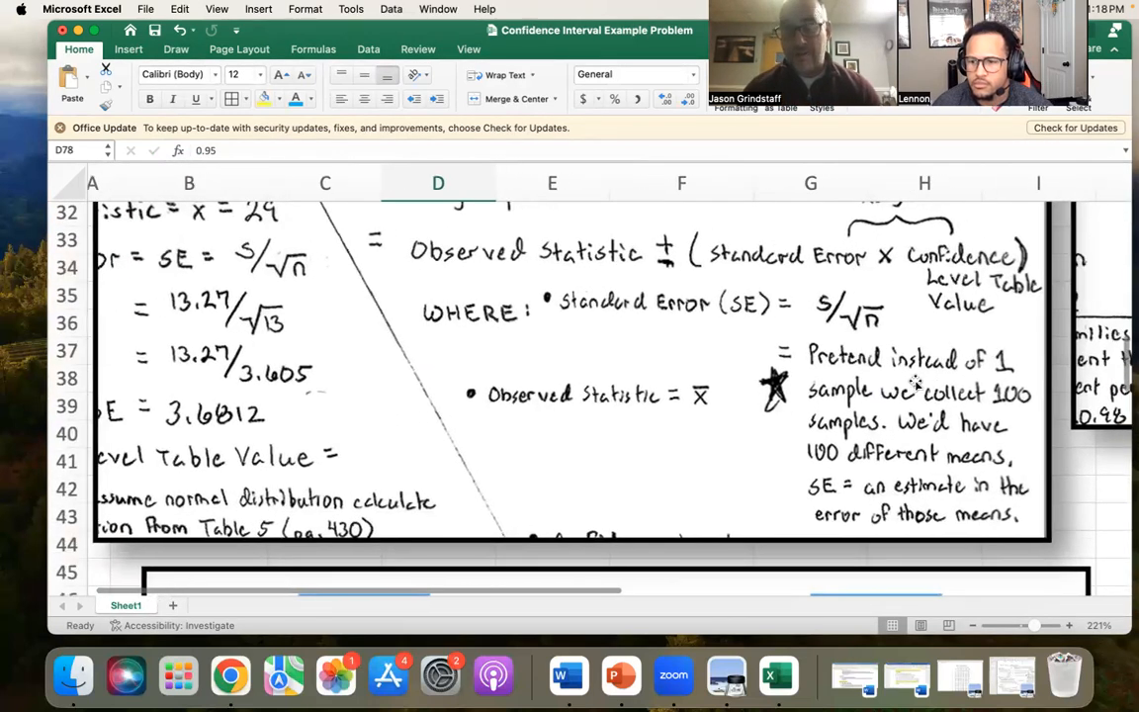
Read the handwritten explanation of standard error that imagines collecting 100 samples instead of one
{"action": "scroll", "coordinate": [916, 384], "scroll_direction": "up", "scroll_amount": 2}
{"action": "scroll", "coordinate": [915, 383], "scroll_direction": "left", "scroll_amount": 1}
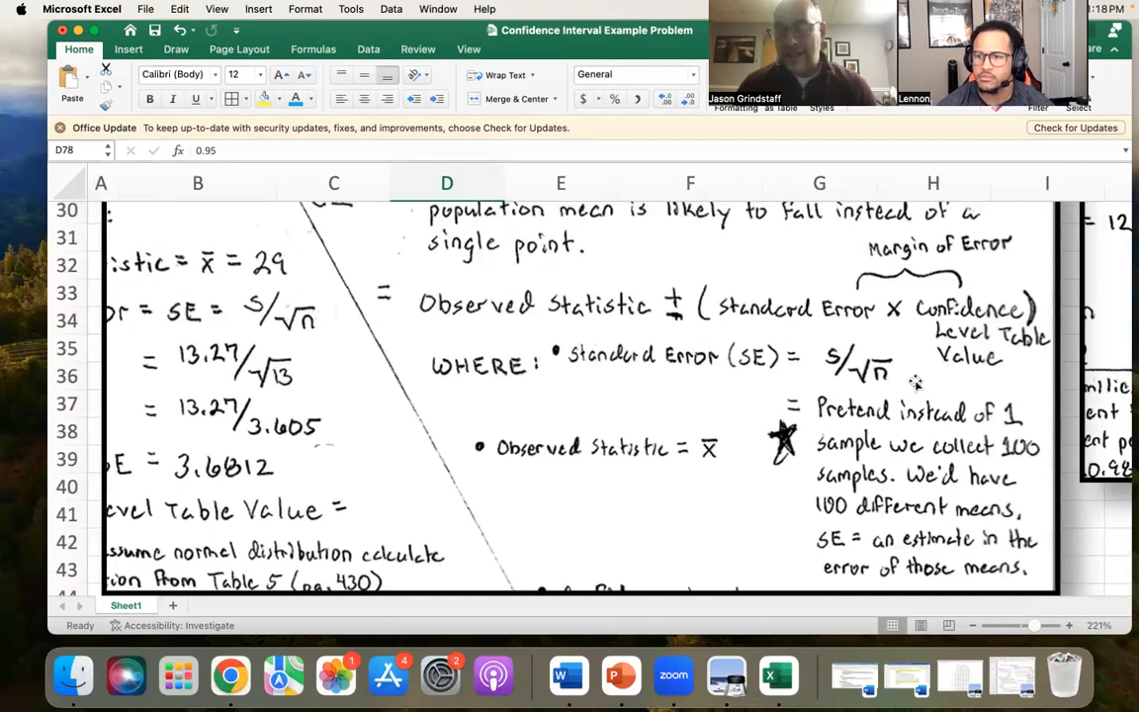
{"action": "scroll", "coordinate": [915, 384], "scroll_direction": "down", "scroll_amount": 15}
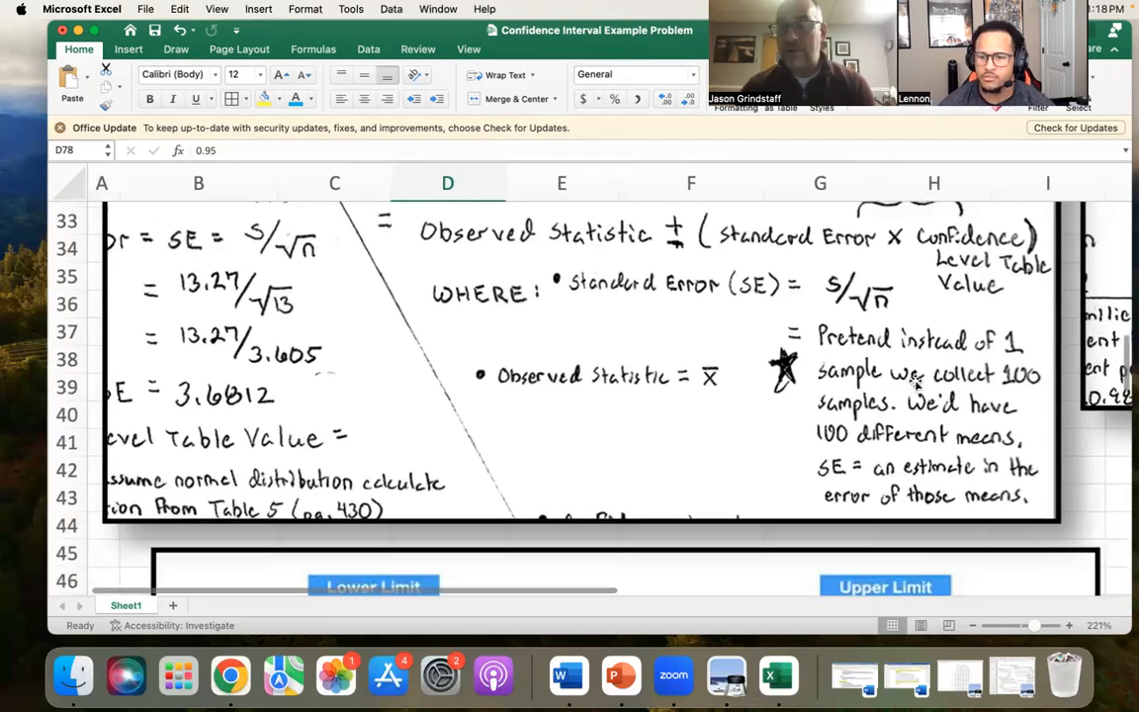
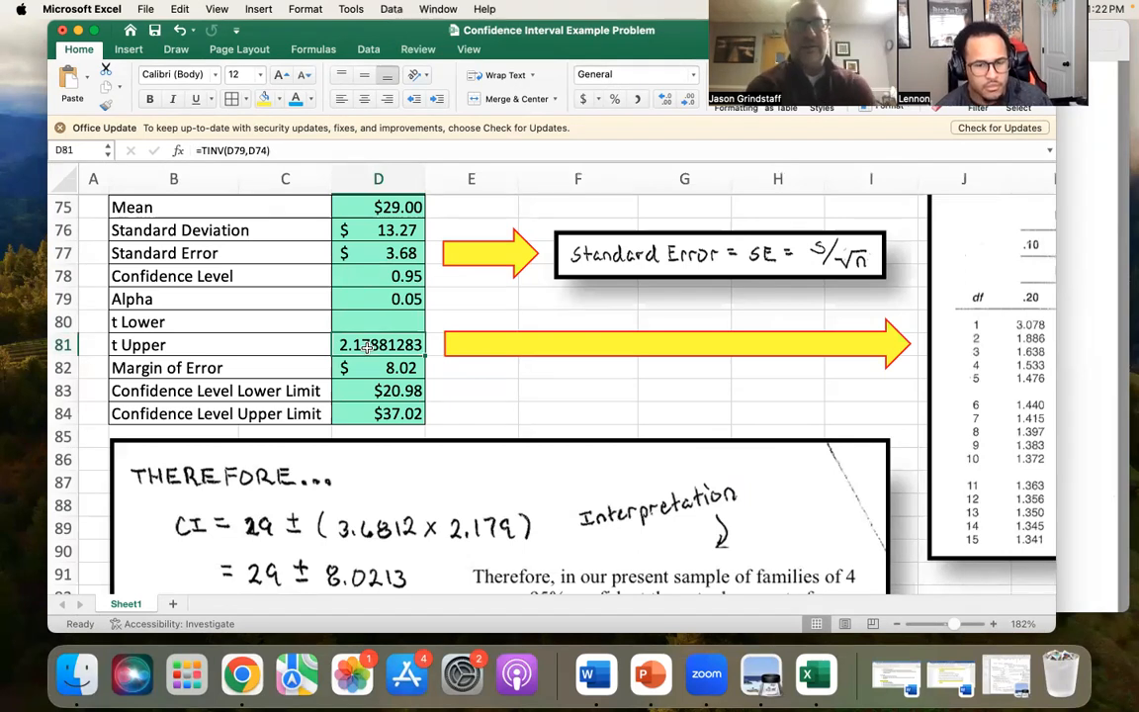
Clear the t Upper value in D81 and rebuild it as =TINV(D79,D74), using alpha and the degrees of freedom
{"action": "scroll", "coordinate": [367, 345], "scroll_direction": "up", "scroll_amount": 2}
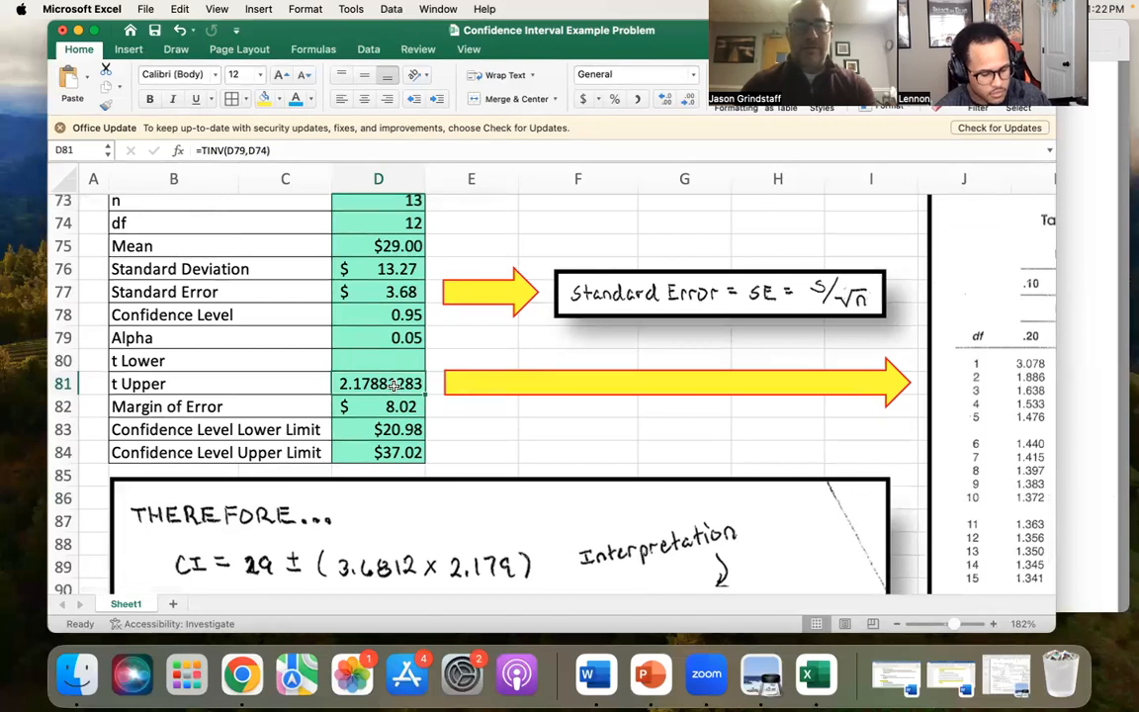
{"action": "scroll", "coordinate": [393, 385], "scroll_direction": "up", "scroll_amount": 1}
{"action": "key", "text": "Delete"}
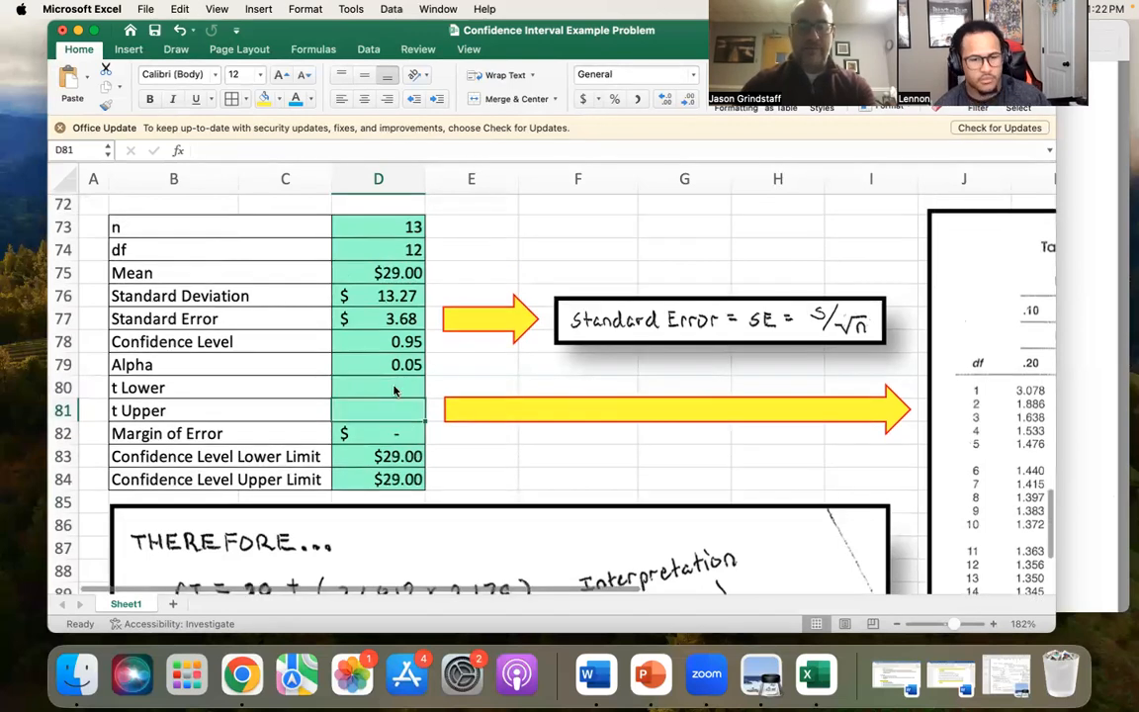
{"action": "type", "text": "="}
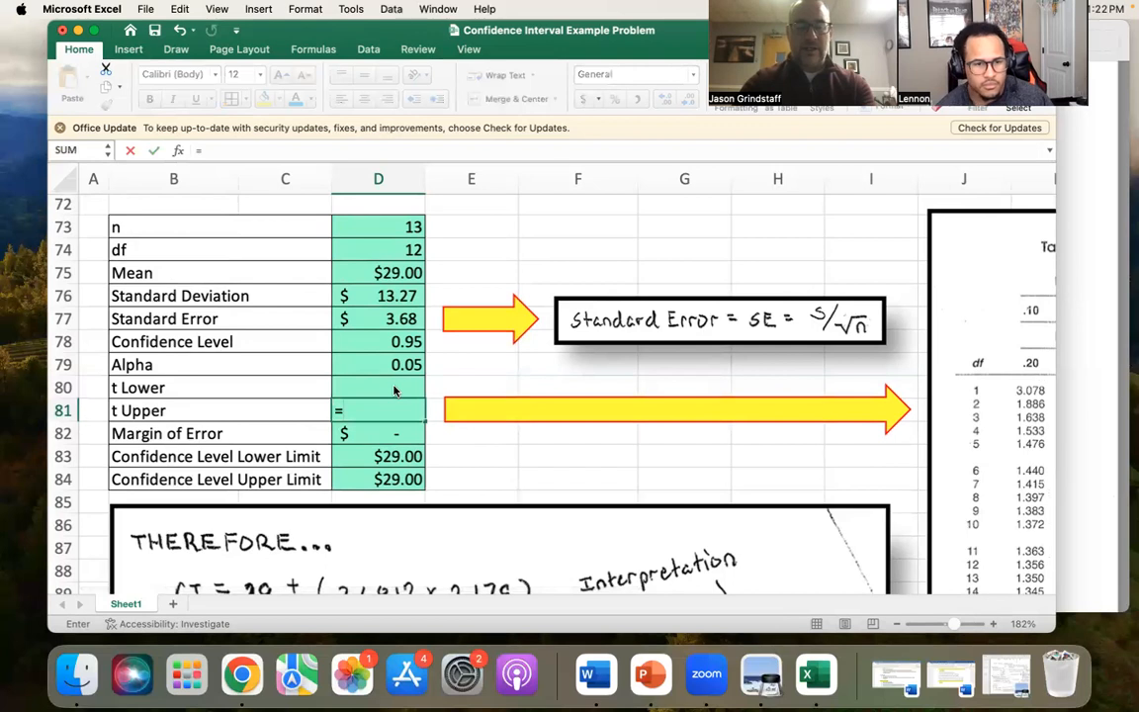
{"action": "type", "text": "tinv("}
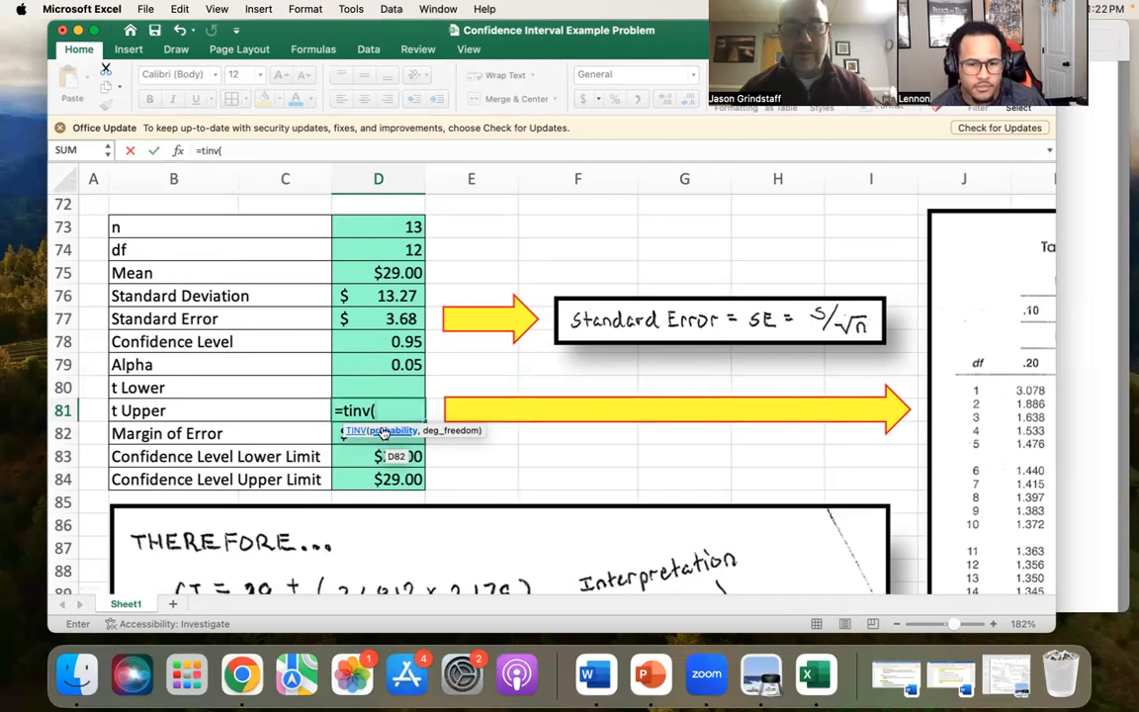
{"action": "left_click", "coordinate": [393, 365]}
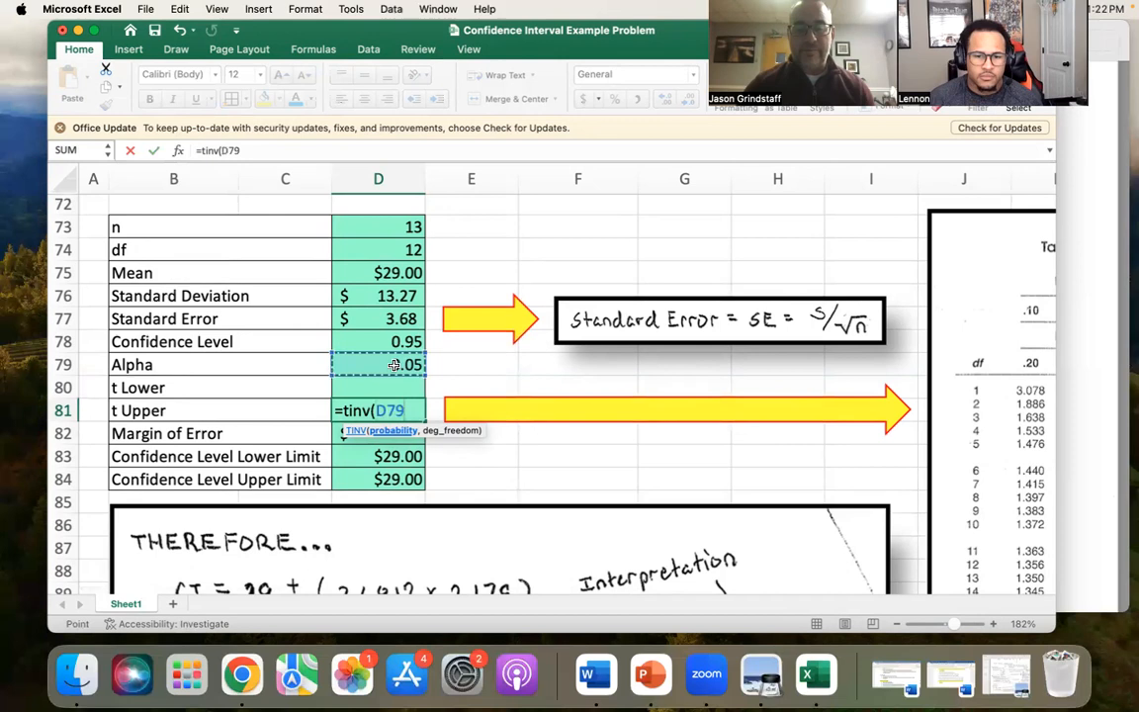
{"action": "type", "text": ","}
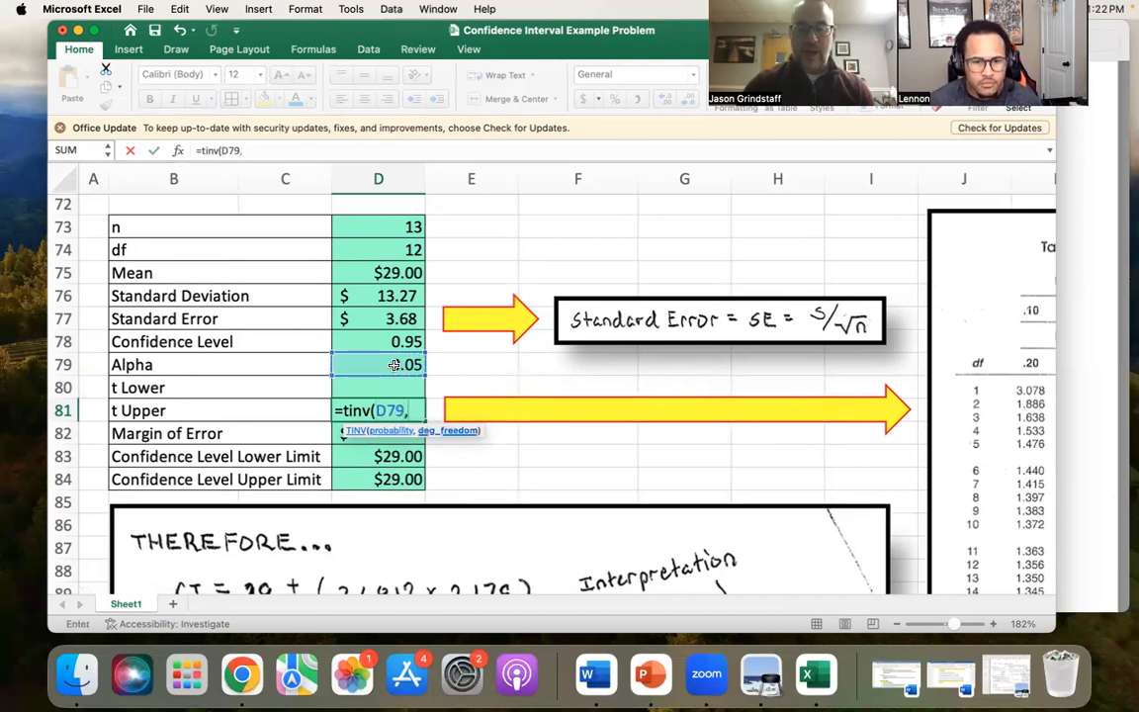
{"action": "left_click", "coordinate": [401, 253]}
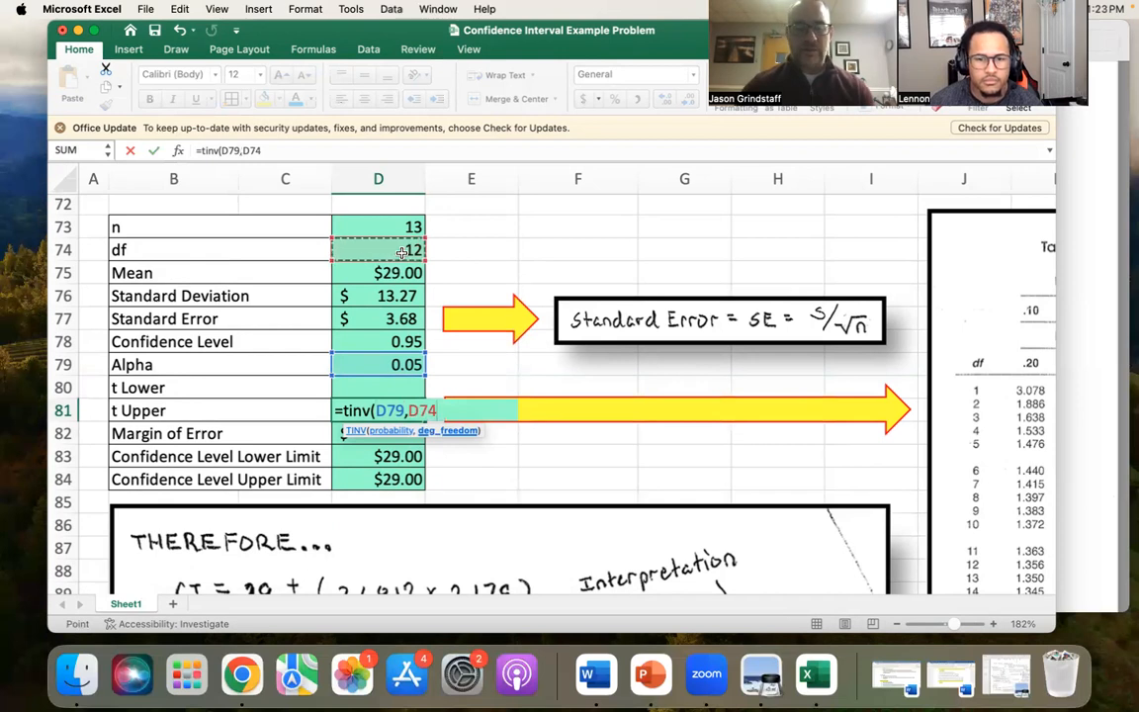
{"action": "type", "text": ")"}
{"action": "key", "text": "Return"}
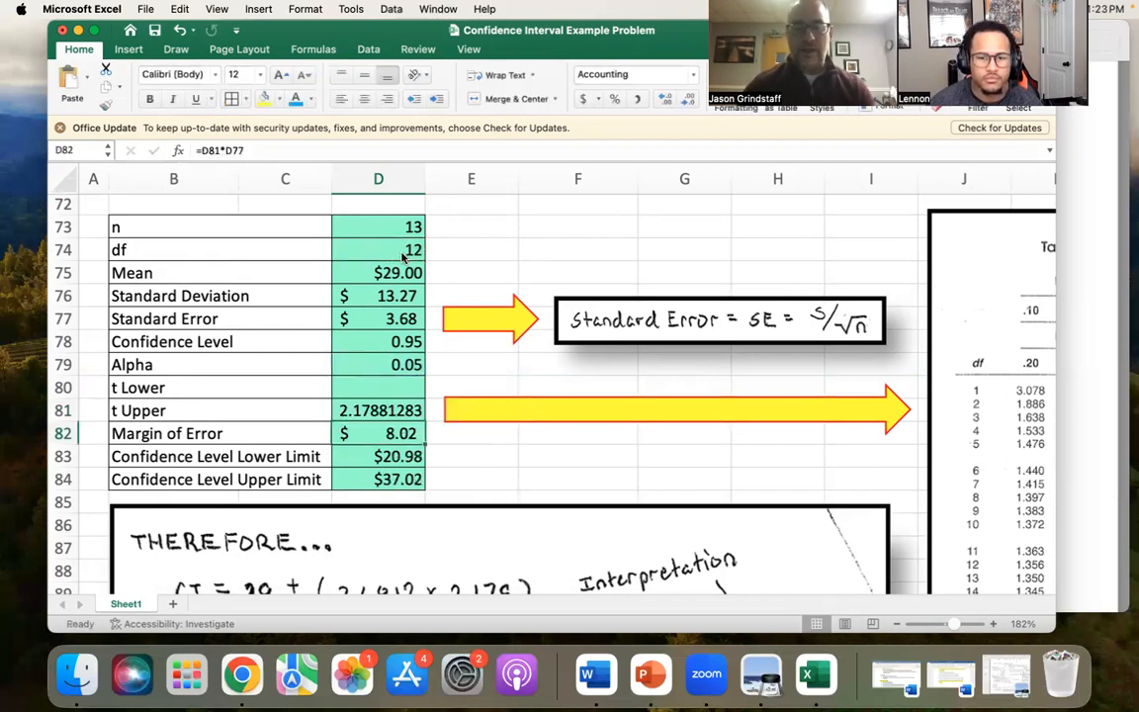
Check the t Upper formula and compare the table with the handwritten confidence interval and margin of error formula
{"action": "left_click", "coordinate": [341, 411]}
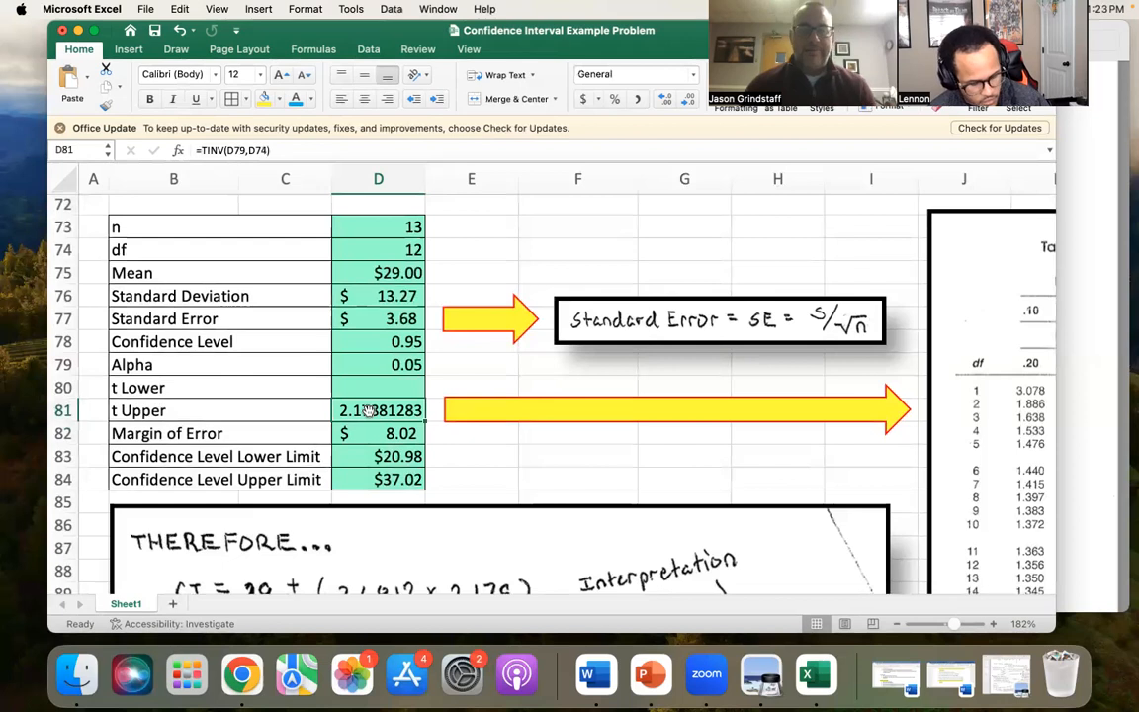
{"action": "scroll", "coordinate": [368, 410], "scroll_direction": "up", "scroll_amount": 10}
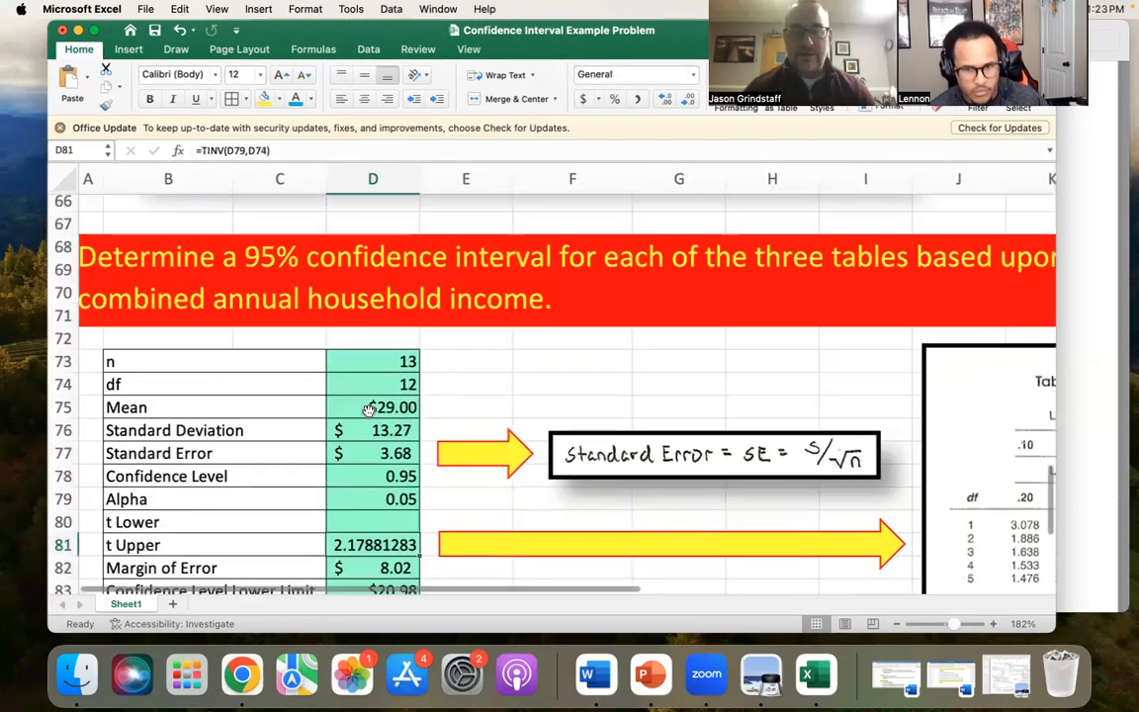
{"action": "scroll", "coordinate": [368, 411], "scroll_direction": "up", "scroll_amount": 6}
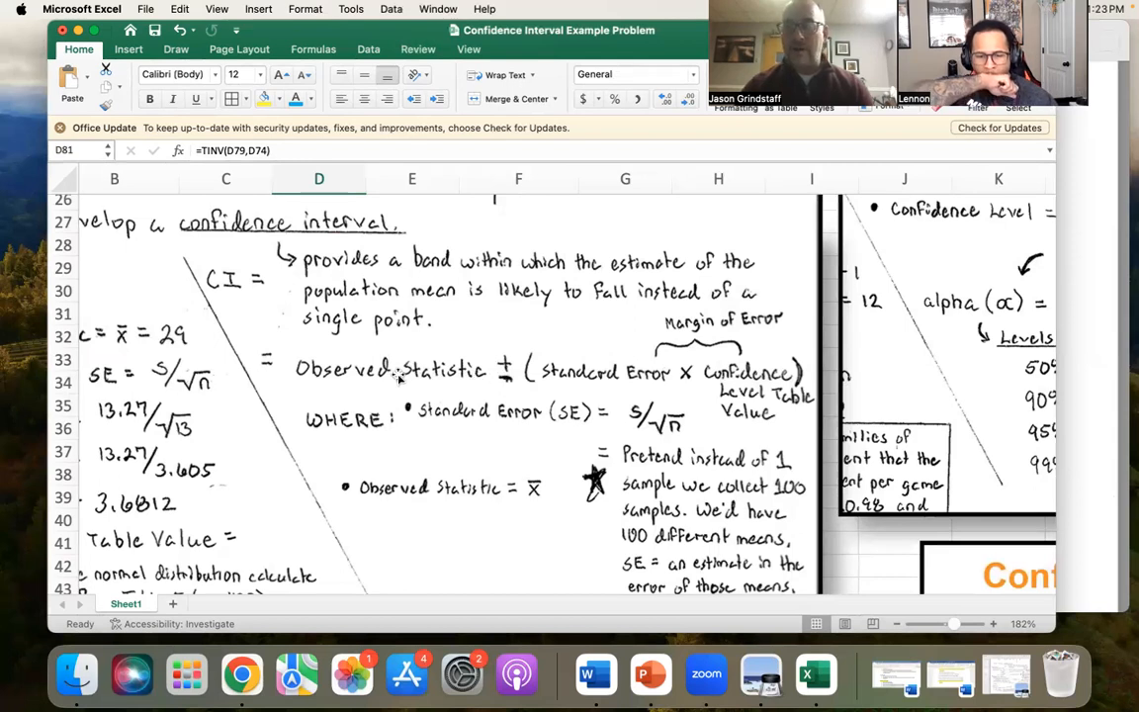
{"action": "scroll", "coordinate": [398, 375], "scroll_direction": "down", "scroll_amount": 10}
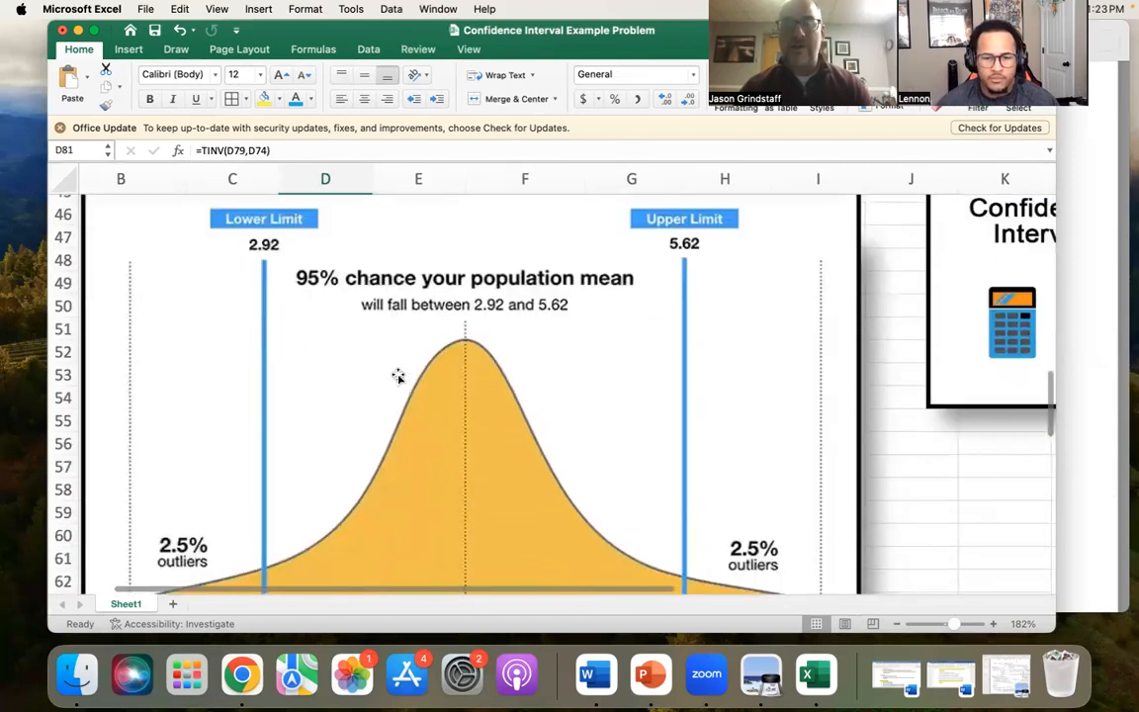
{"action": "scroll", "coordinate": [398, 375], "scroll_direction": "down", "scroll_amount": 13}
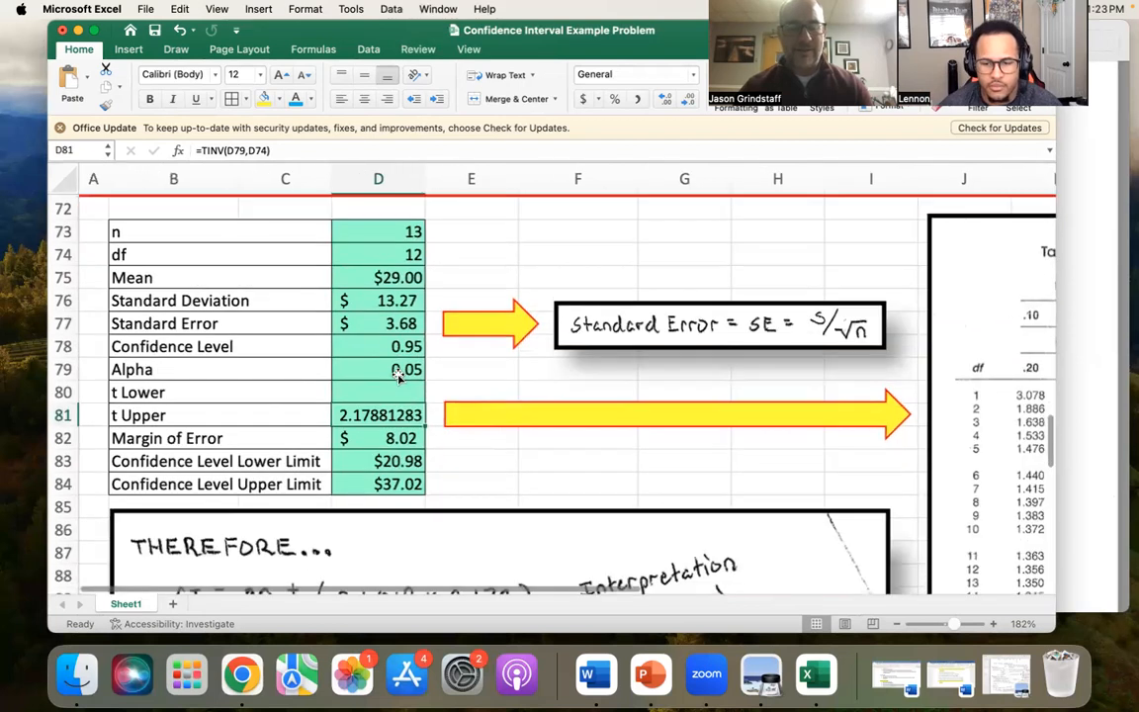
{"action": "scroll", "coordinate": [398, 376], "scroll_direction": "right", "scroll_amount": 1}
{"action": "scroll", "coordinate": [339, 432], "scroll_direction": "left", "scroll_amount": 1}
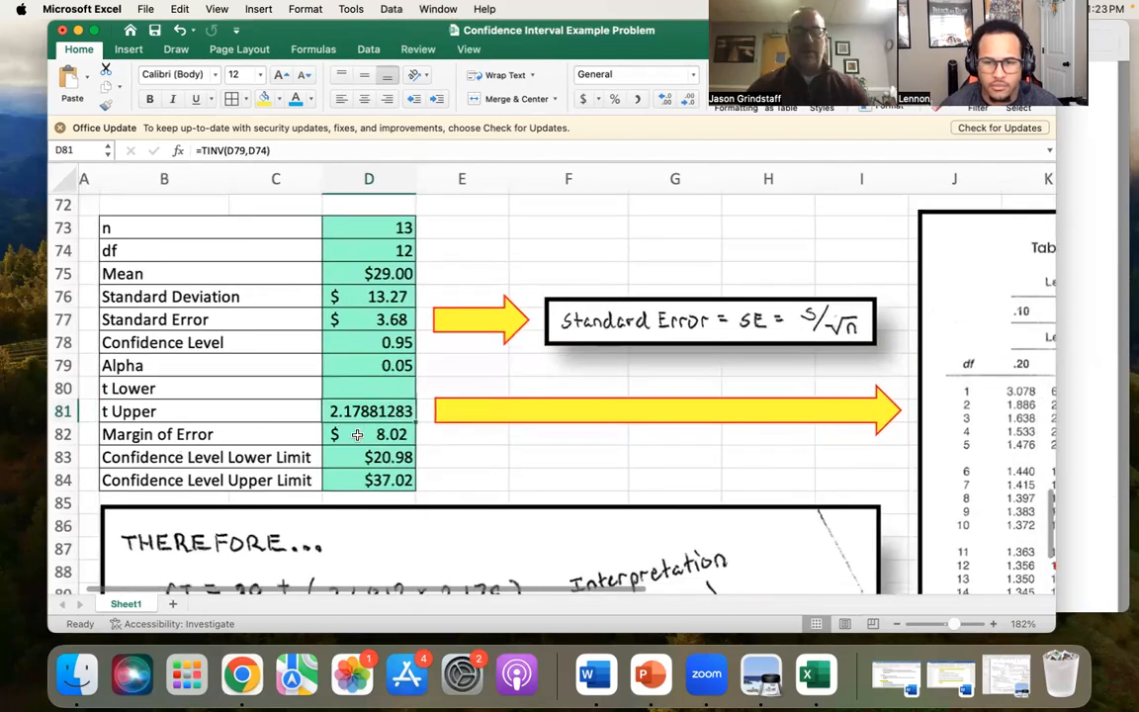
Replace the margin of error in D82 with the formula =D81*D77, multiplying t Upper by the standard error
{"action": "left_click", "coordinate": [357, 434]}
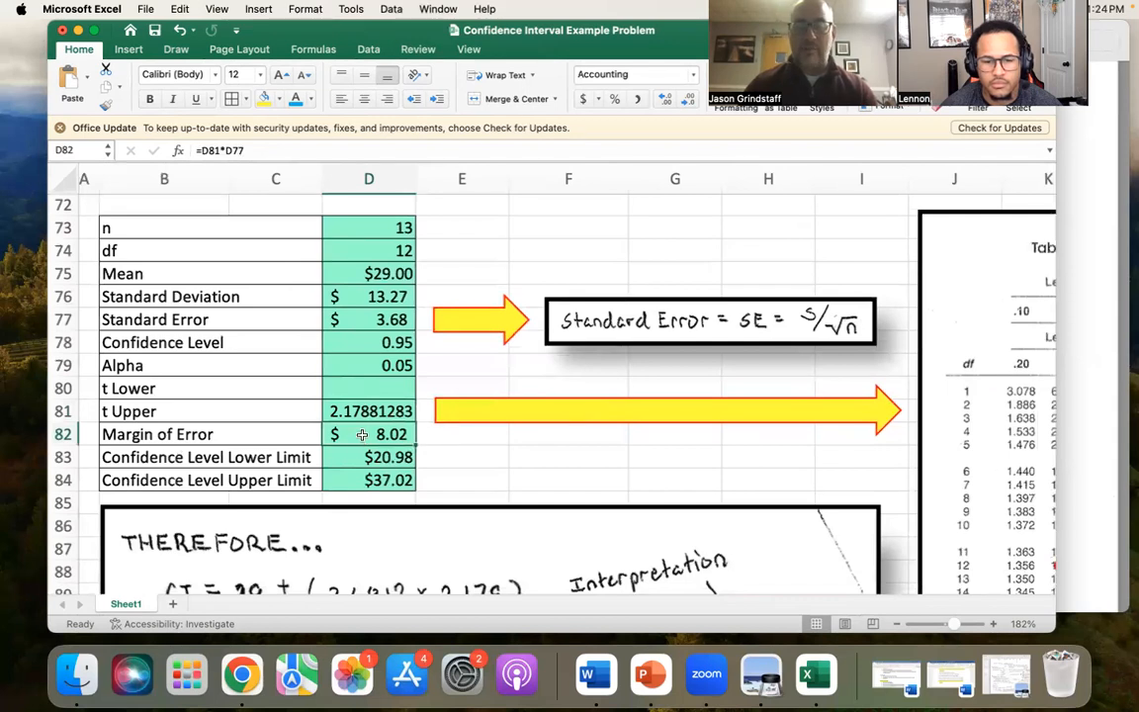
{"action": "key", "text": "Delete"}
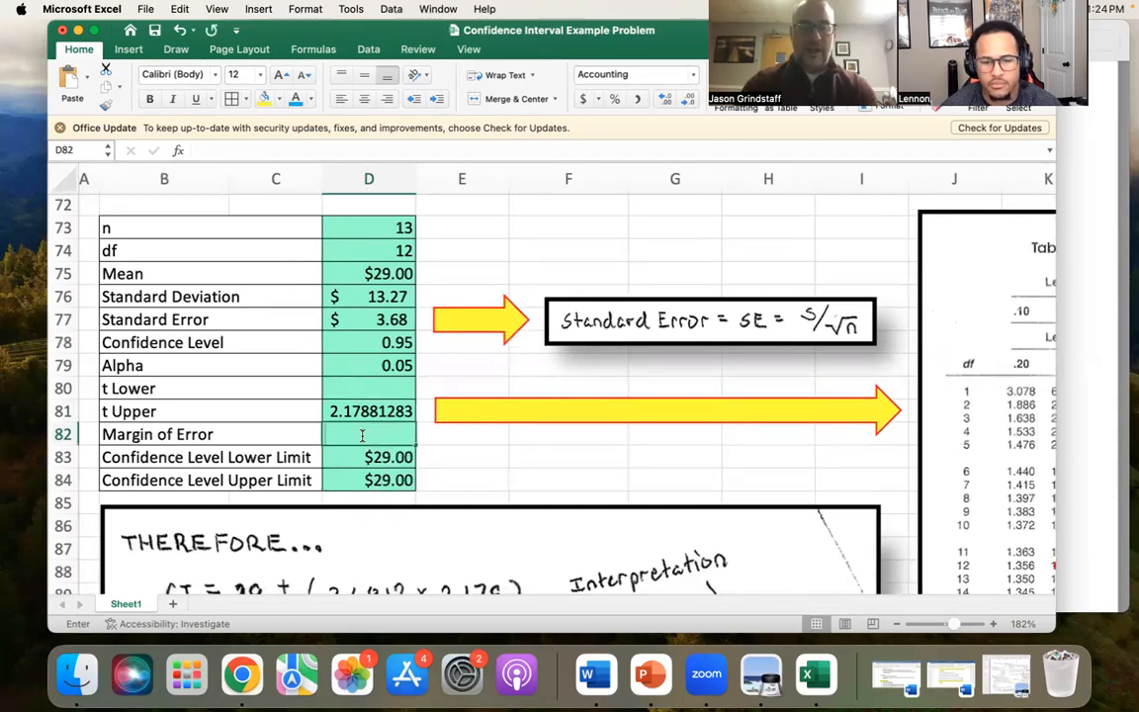
{"action": "type", "text": "="}
{"action": "left_click", "coordinate": [358, 408]}
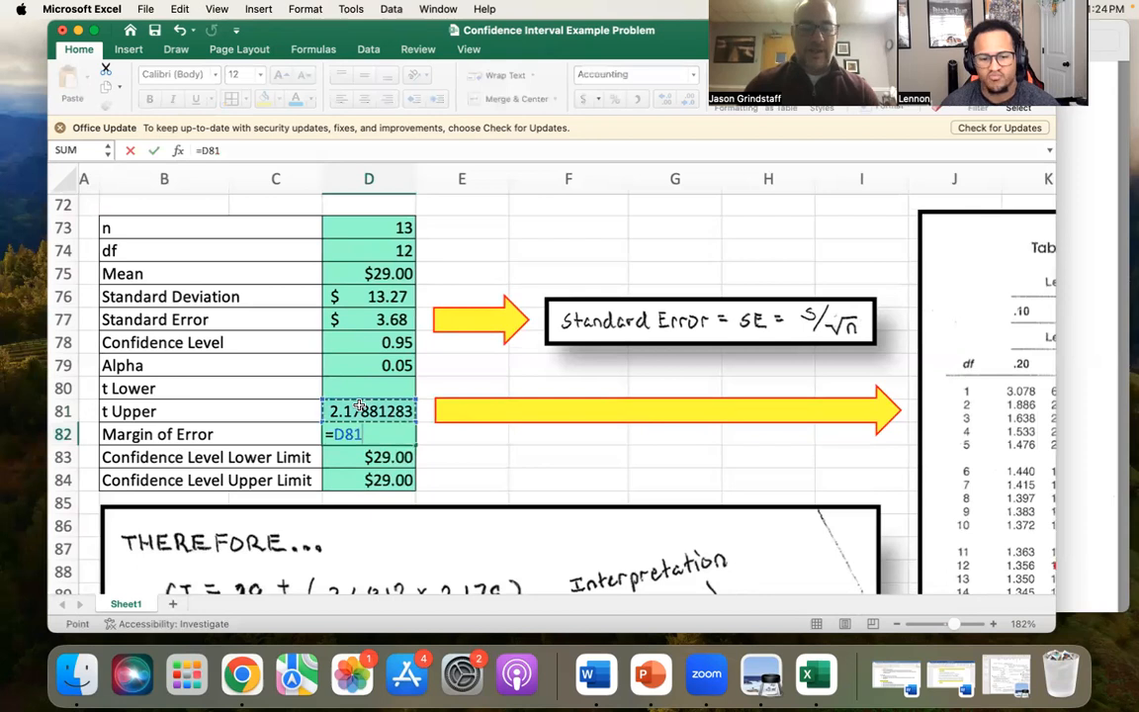
{"action": "type", "text": "*"}
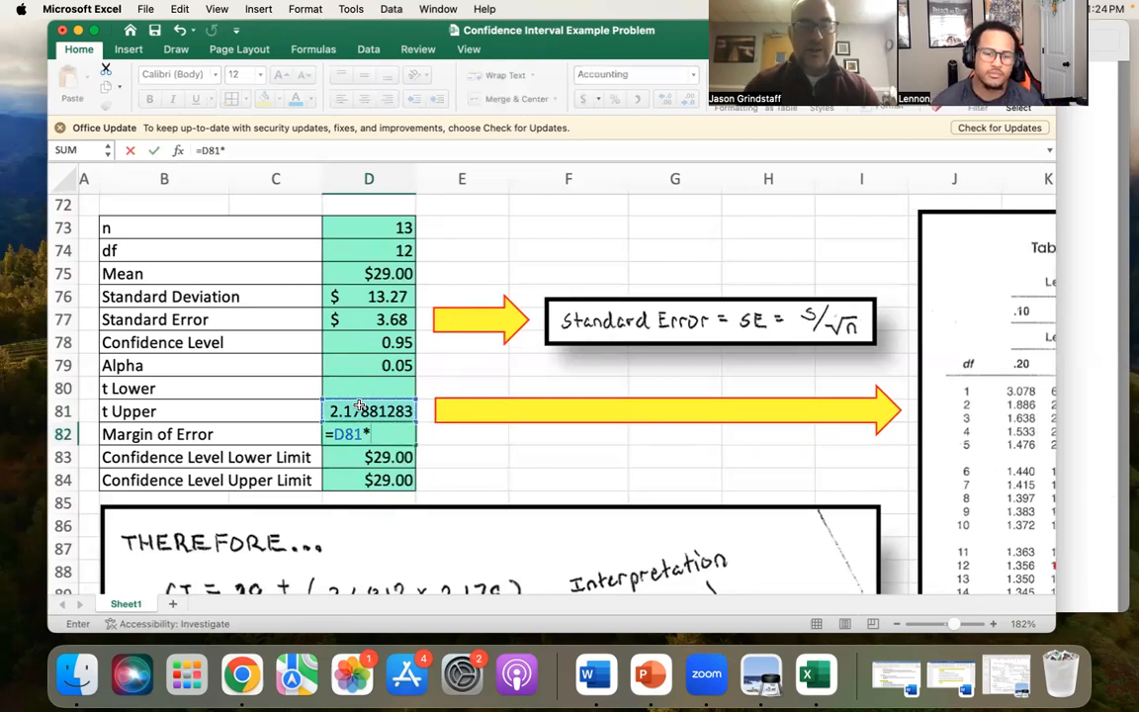
{"action": "left_click", "coordinate": [368, 321]}
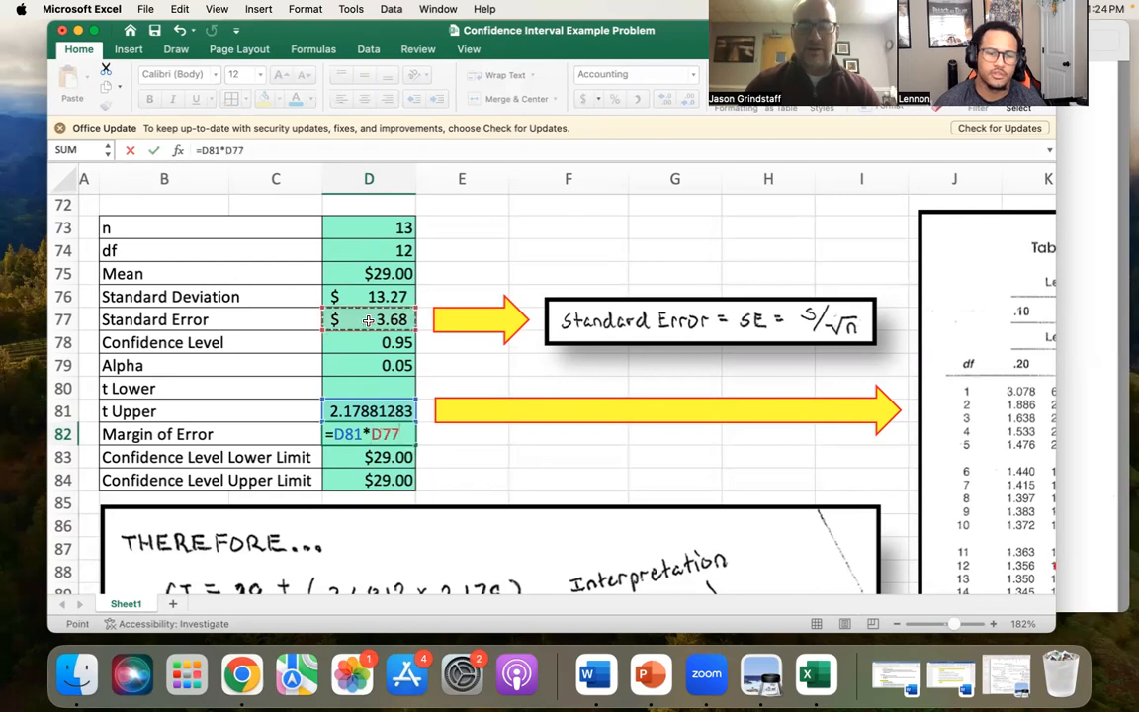
{"action": "key", "text": "Return"}
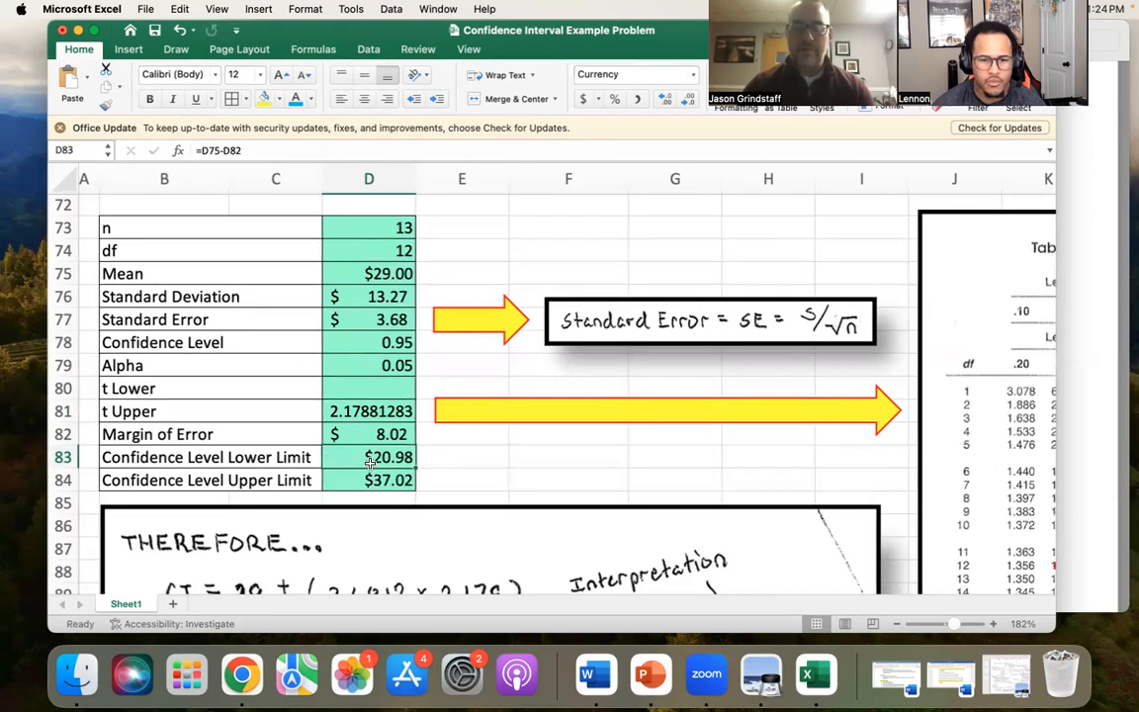
Replace the confidence level lower limit in D83 with the formula =D75-D82, subtracting the margin of error from the mean
{"action": "key", "text": "Delete"}
{"action": "type", "text": "="}
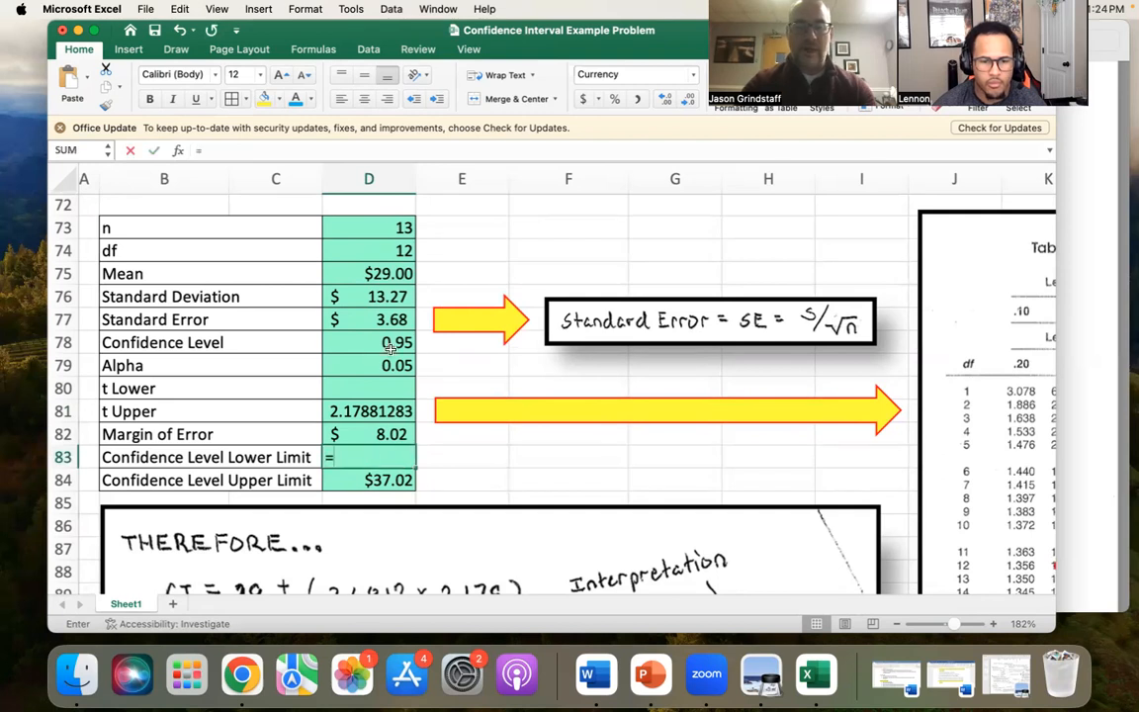
{"action": "left_click", "coordinate": [381, 274]}
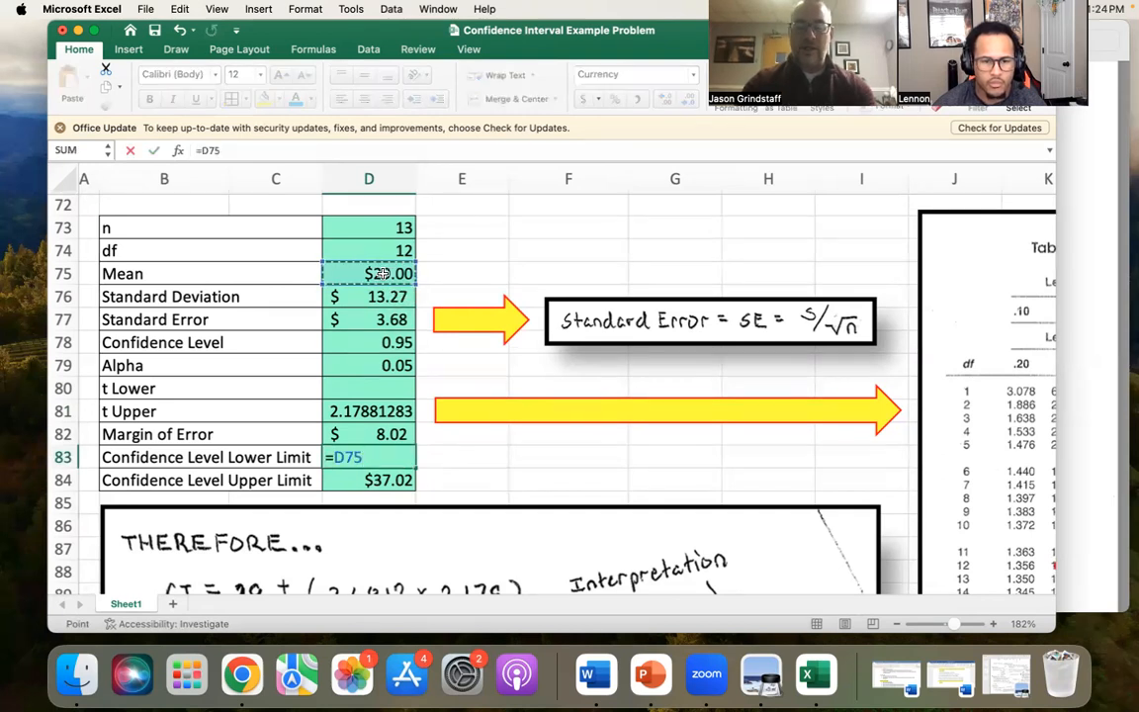
{"action": "type", "text": "-"}
{"action": "left_click", "coordinate": [381, 434]}
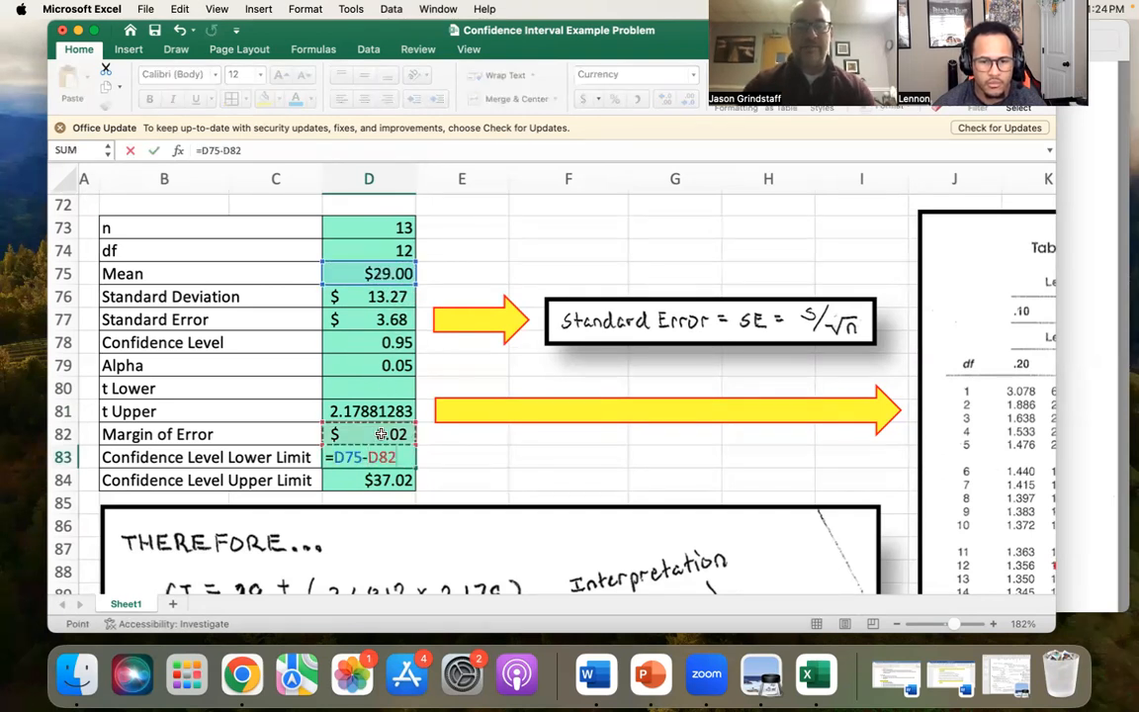
{"action": "key", "text": "Return"}
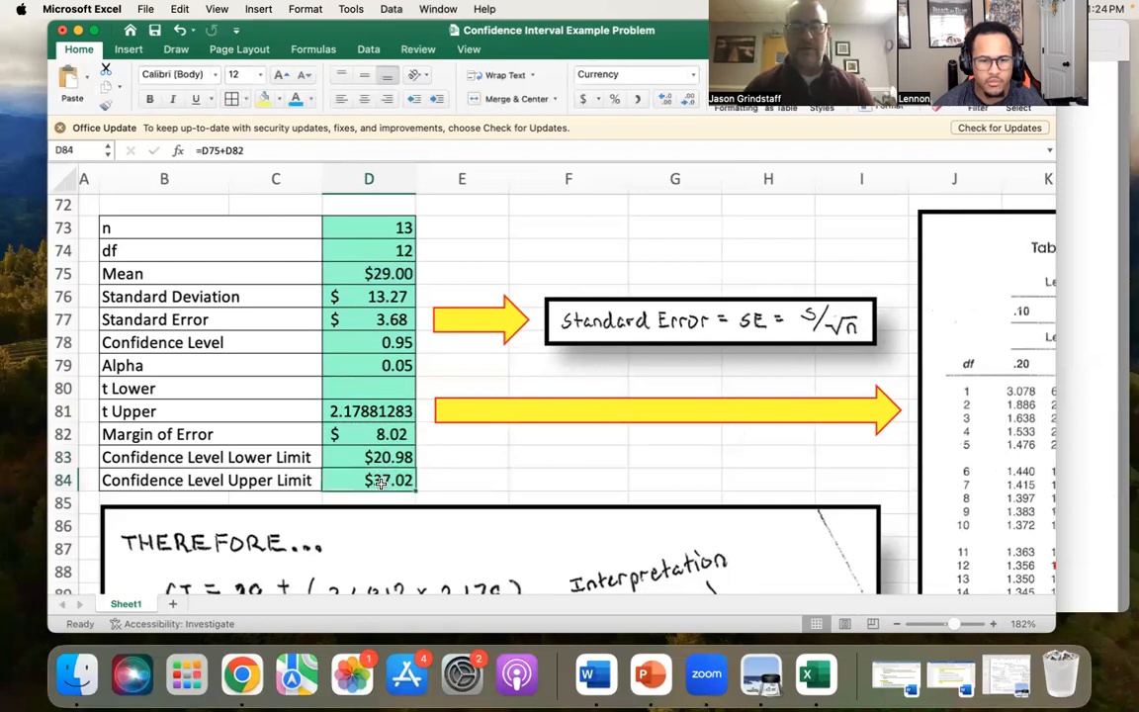
Replace the confidence level upper limit in D84 with the formula =D75+D82, adding the margin of error to the mean
{"action": "key", "text": "Delete"}
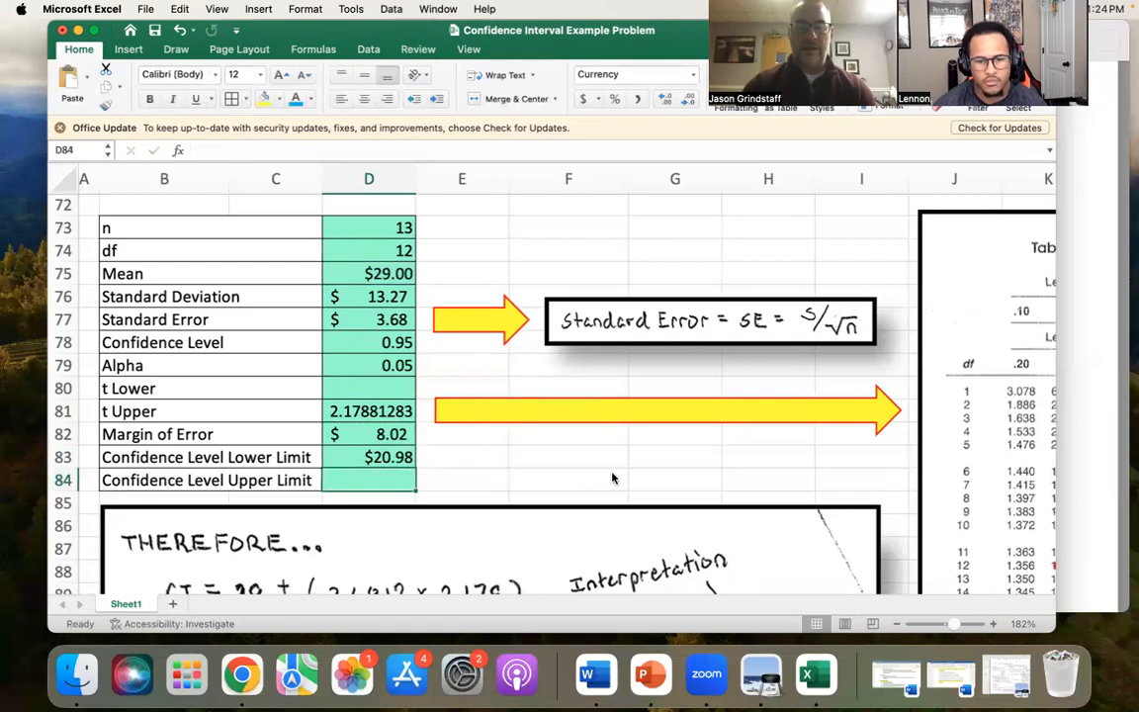
{"action": "type", "text": "="}
{"action": "left_click", "coordinate": [389, 274]}
{"action": "type", "text": "+"}
{"action": "left_click", "coordinate": [375, 434]}
{"action": "key", "text": "Return"}
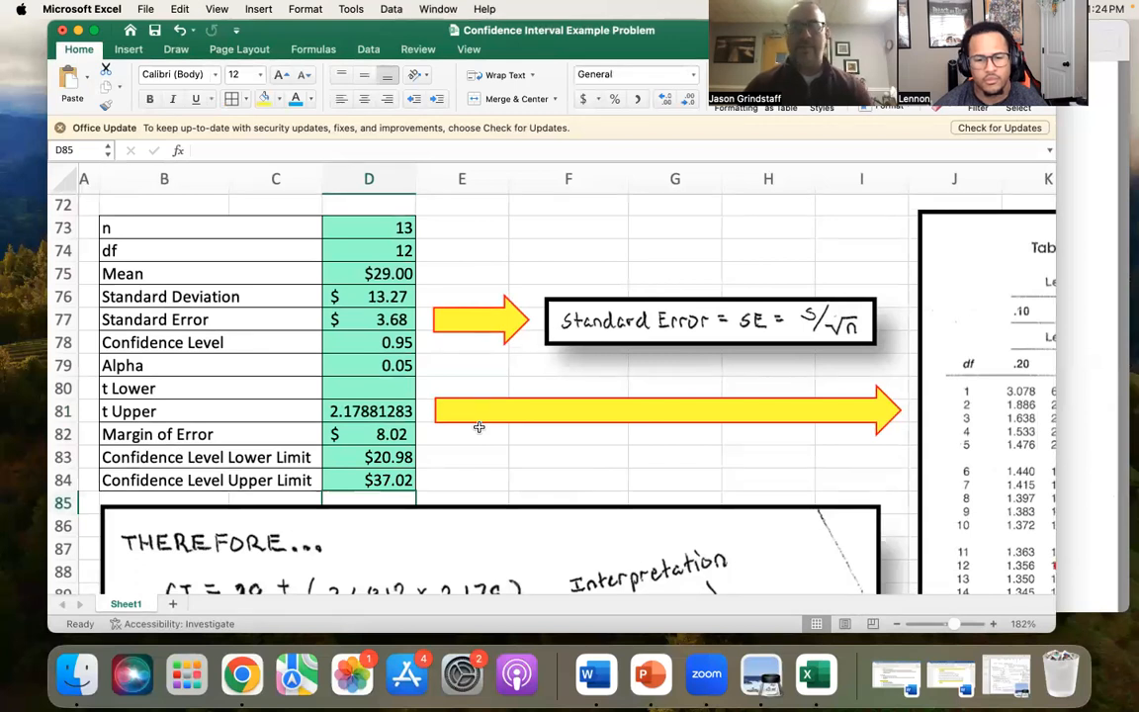
Read the handwritten confidence interval calculation and its written interpretation below the table
{"action": "scroll", "coordinate": [458, 499], "scroll_direction": "down", "scroll_amount": 5}
{"action": "scroll", "coordinate": [458, 505], "scroll_direction": "down", "scroll_amount": 1}
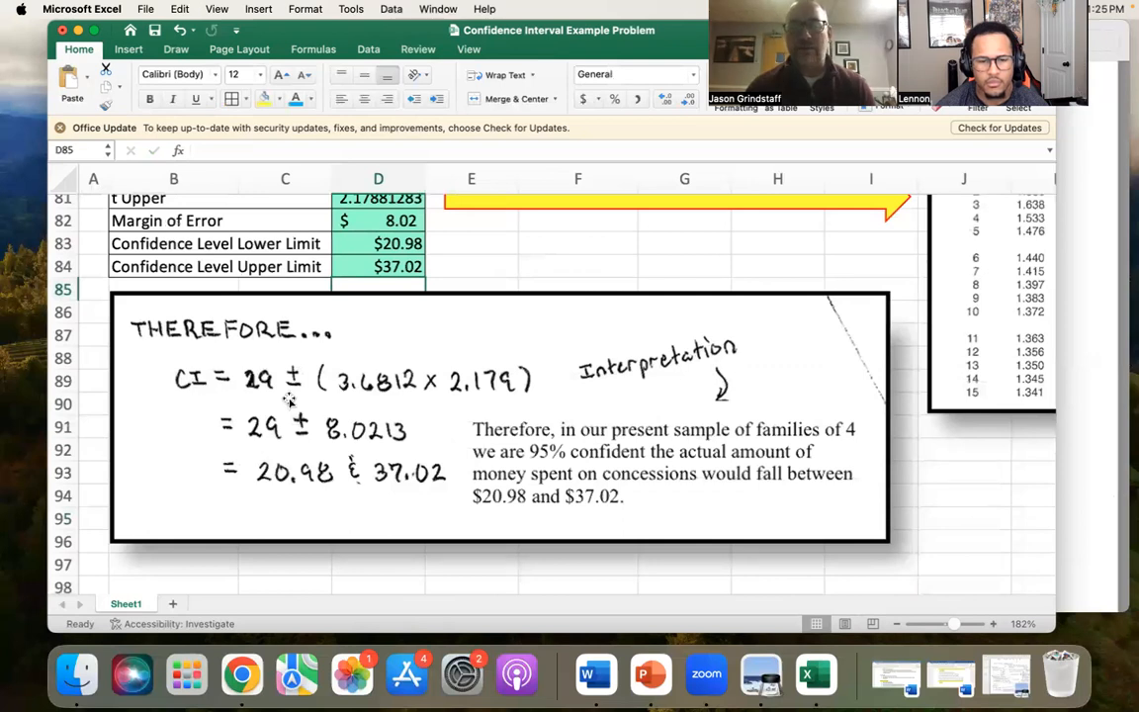
{"action": "scroll", "coordinate": [238, 395], "scroll_direction": "up", "scroll_amount": 2}
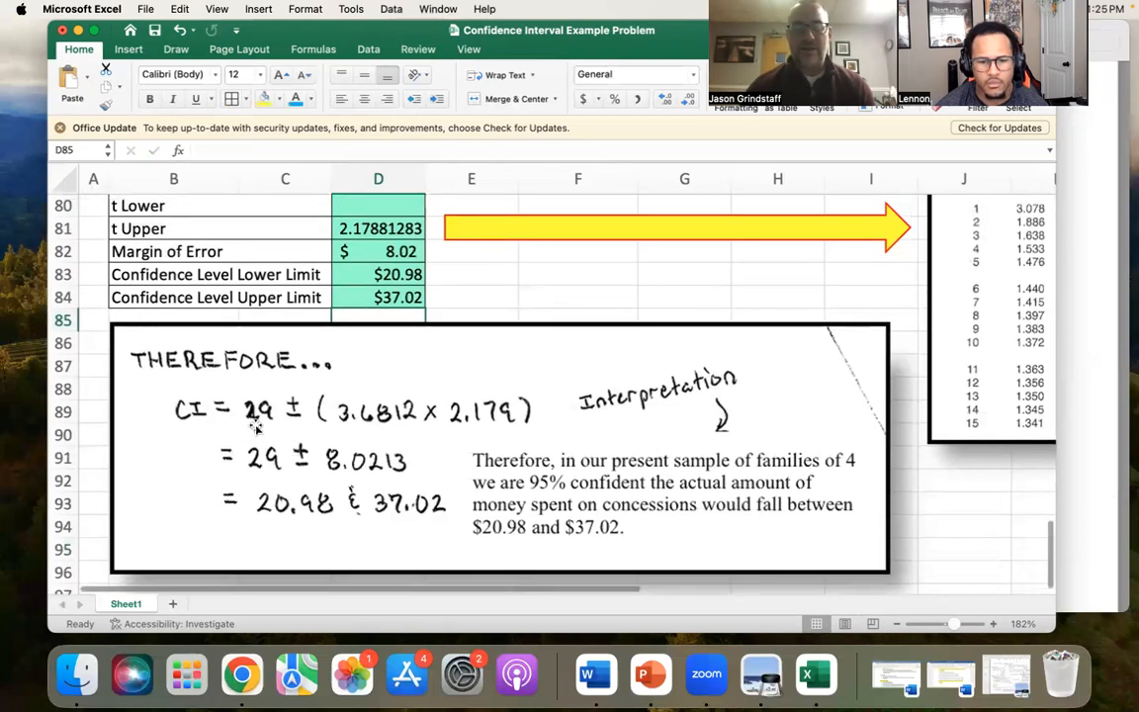